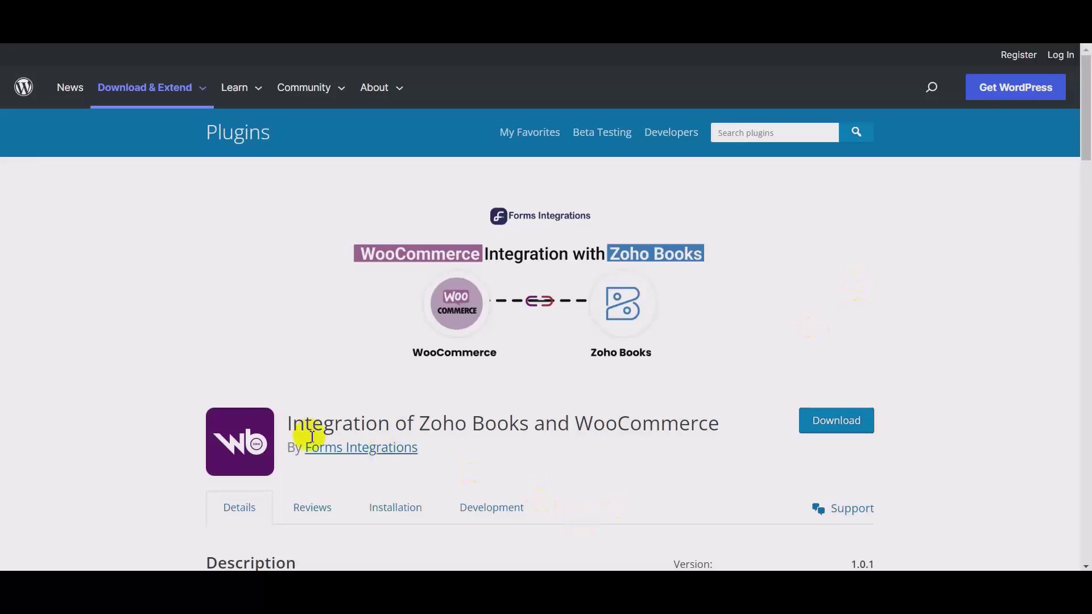
Select the 'Integration of Zoho Books and WooCommerce' plugin title on its WordPress.org page
left_click_drag(289, 424, 733, 427)
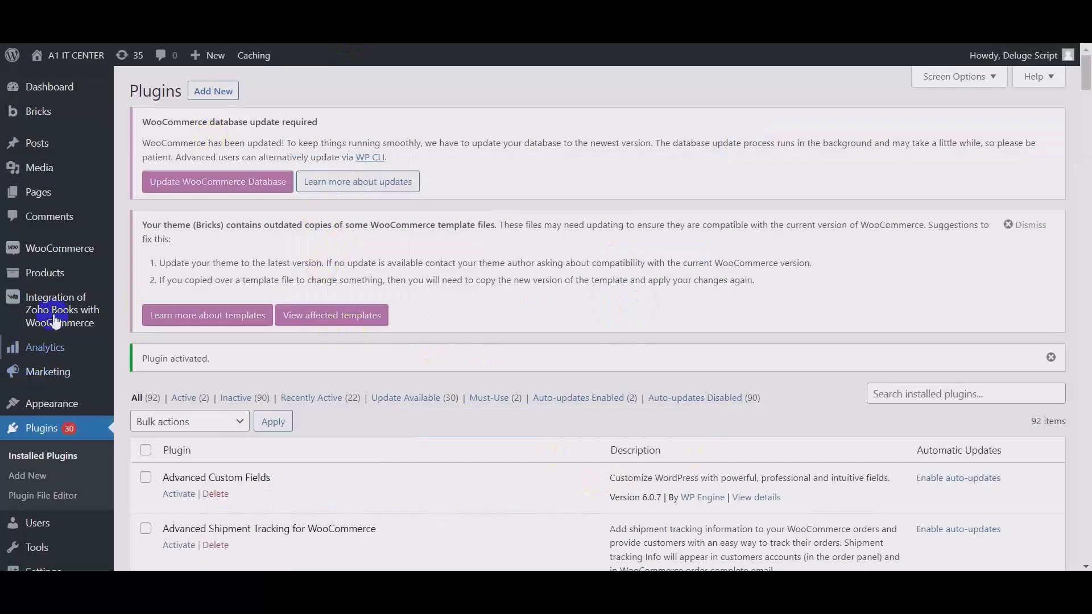
Open the Zoho Books integration settings and set the Data Center to zoho.com
left_click(57, 312)
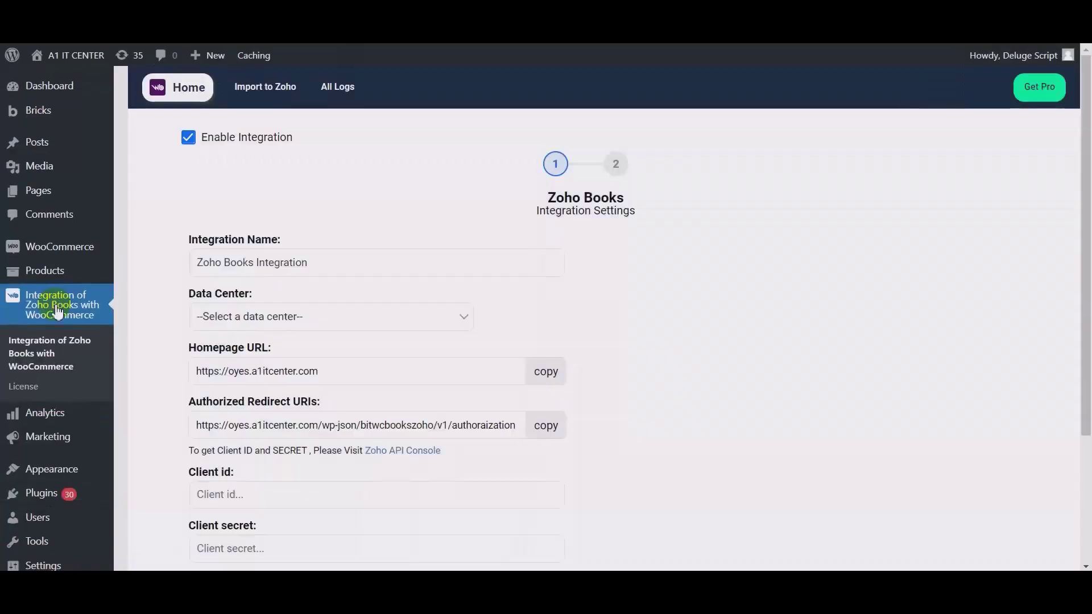
scroll(322, 237, "down", 1)
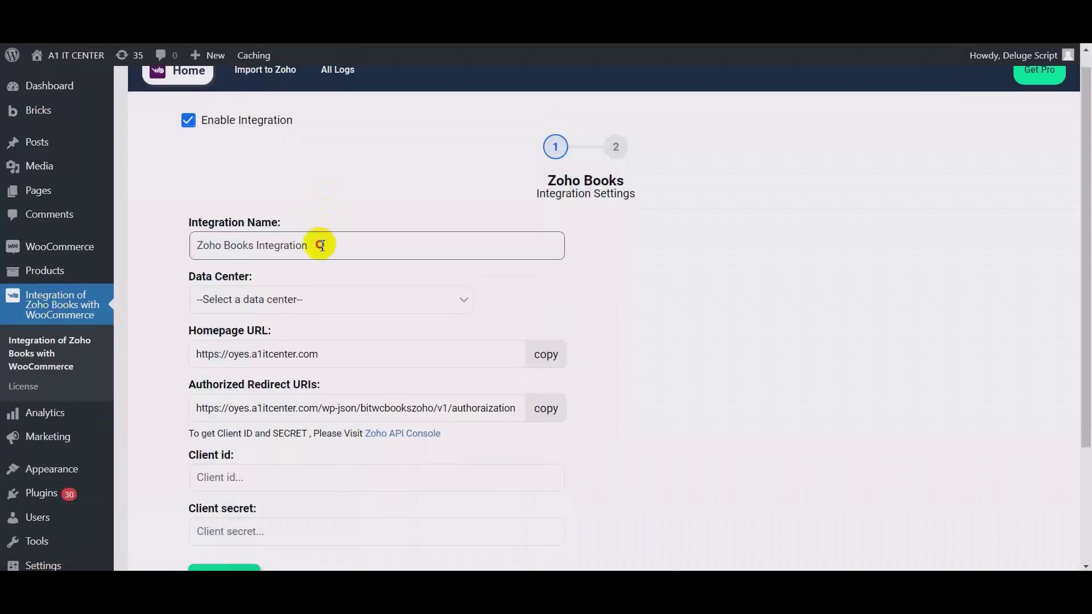
left_click_drag(317, 245, 176, 245)
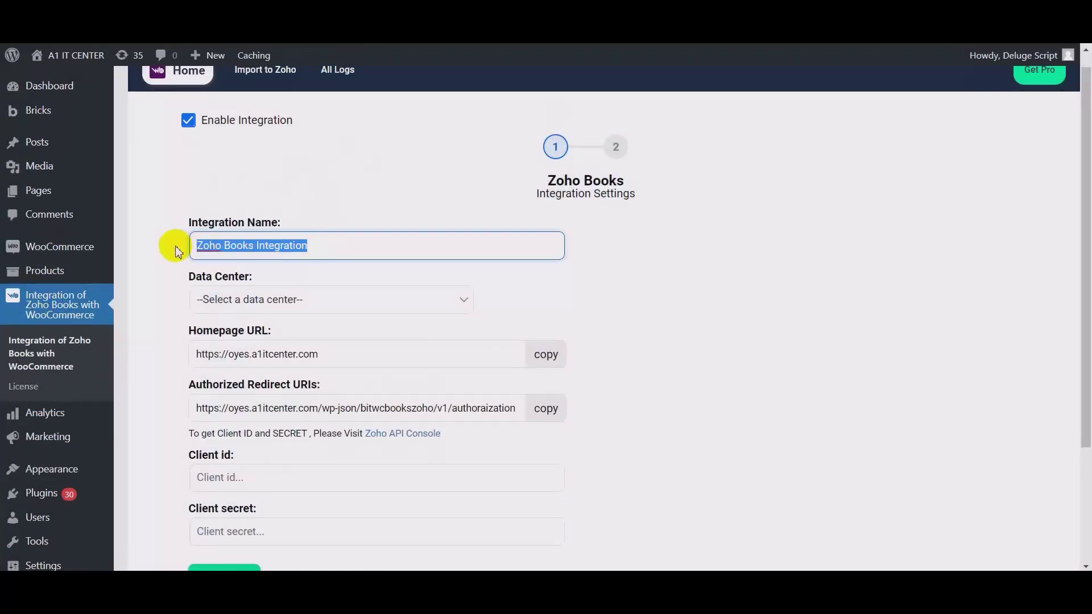
left_click(287, 298)
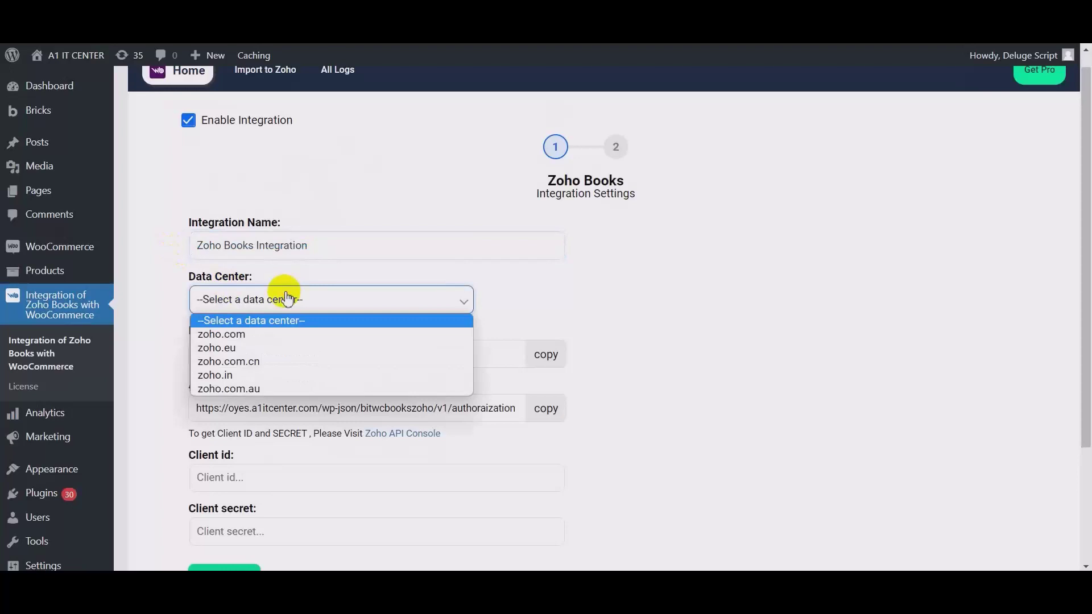
left_click(229, 336)
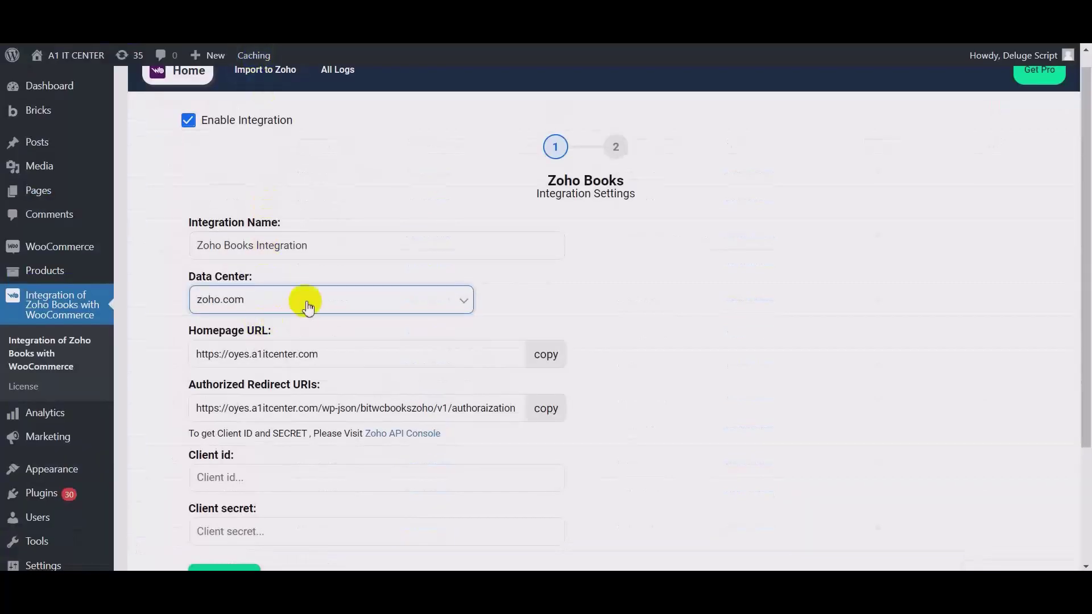
scroll(305, 305, "down", 2)
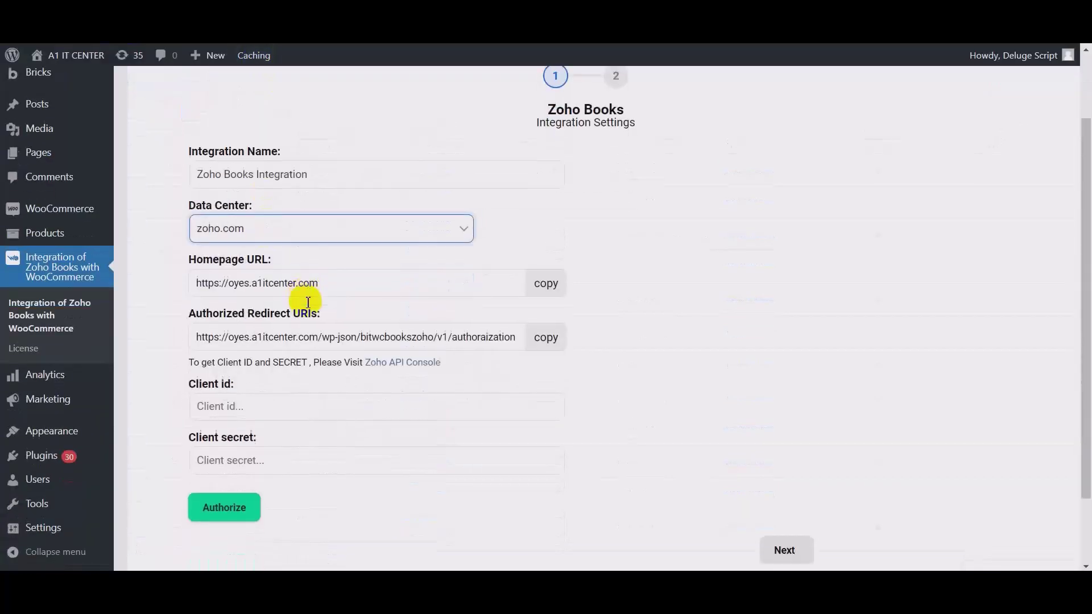
Start a new server-based client in the Zoho API Console
left_click(398, 370)
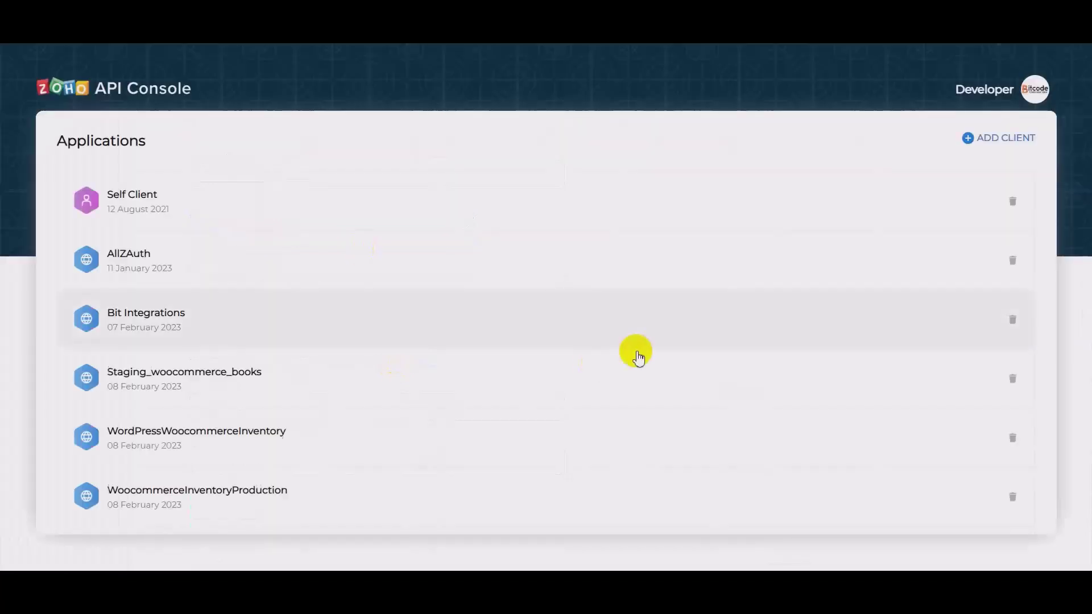
left_click(991, 146)
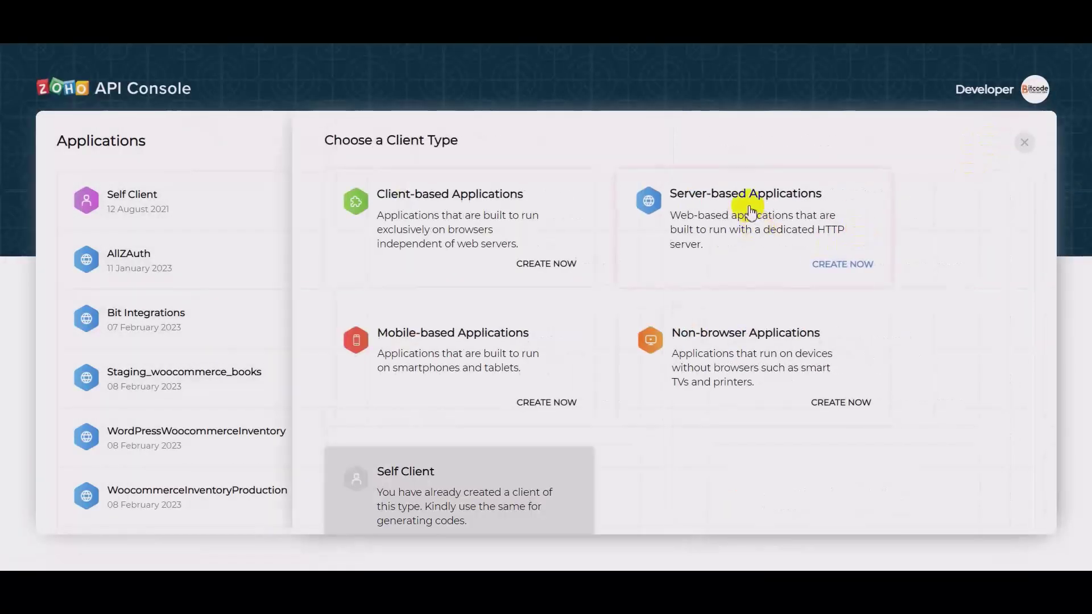
left_click(749, 211)
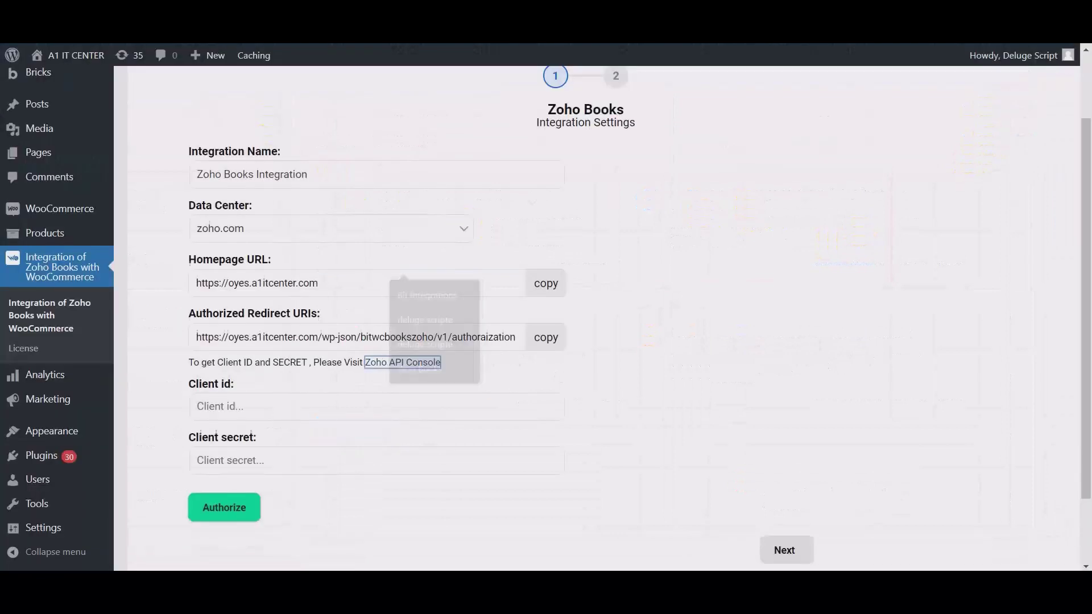
left_click(556, 287)
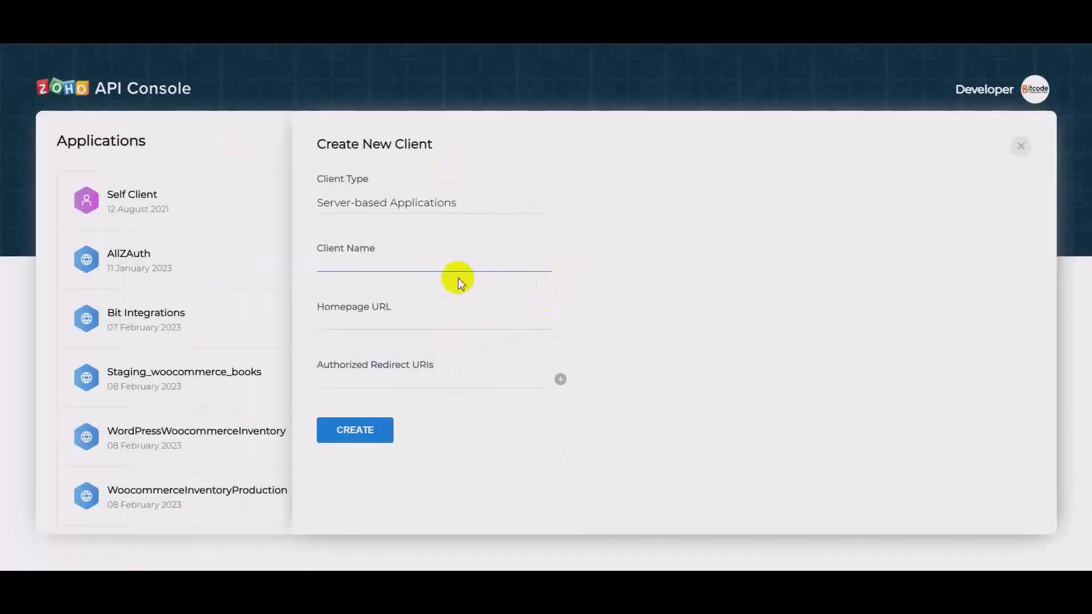
Fill the client's Homepage URL and Authorized Redirect URI with the plugin's copied URLs
left_click(418, 267)
left_click(383, 313)
key("ctrl+v")
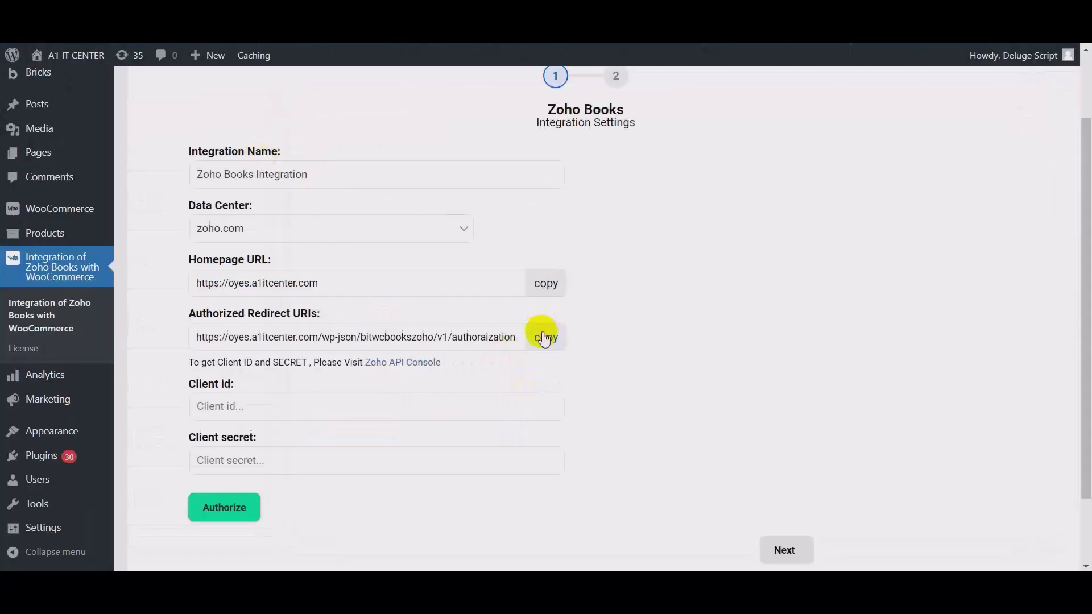
left_click(545, 337)
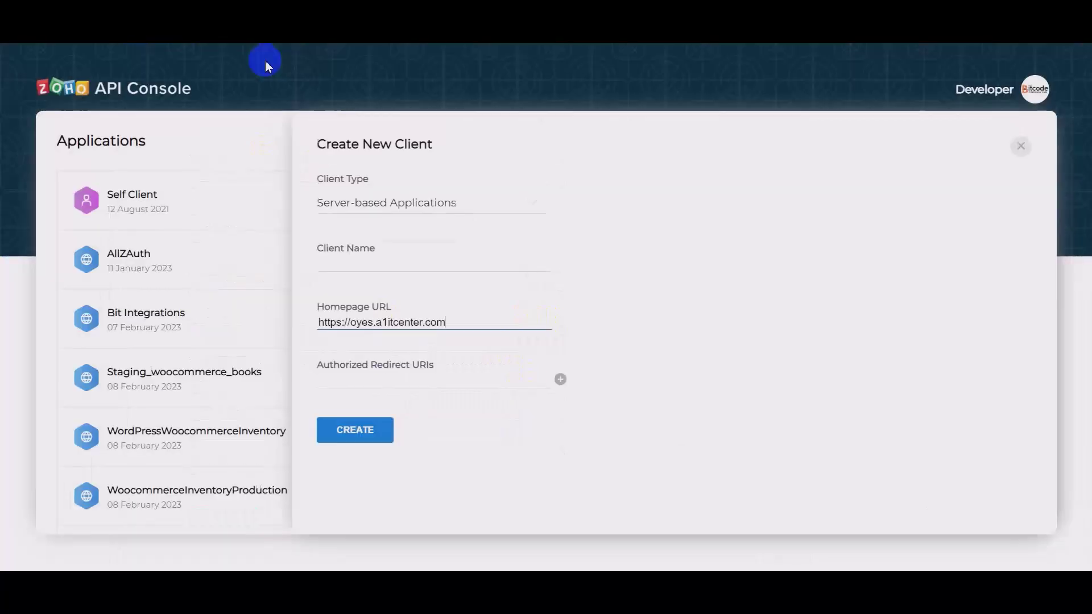
left_click(356, 377)
key("ctrl+v")
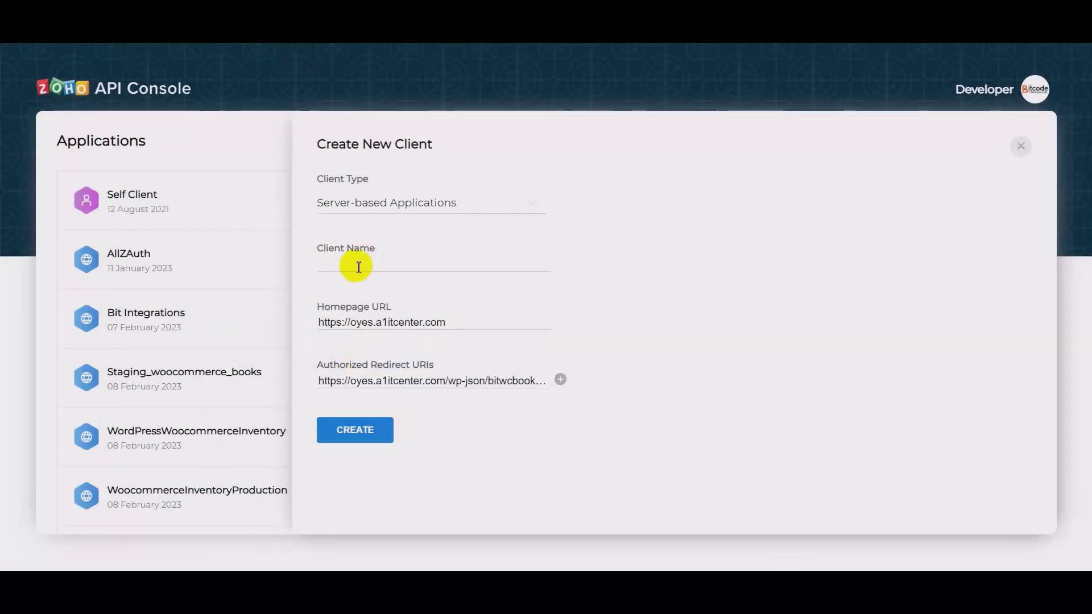
Name the client 'Woocommerce to Books', create it, and copy its Client ID
left_click(358, 266)
type("Woo")
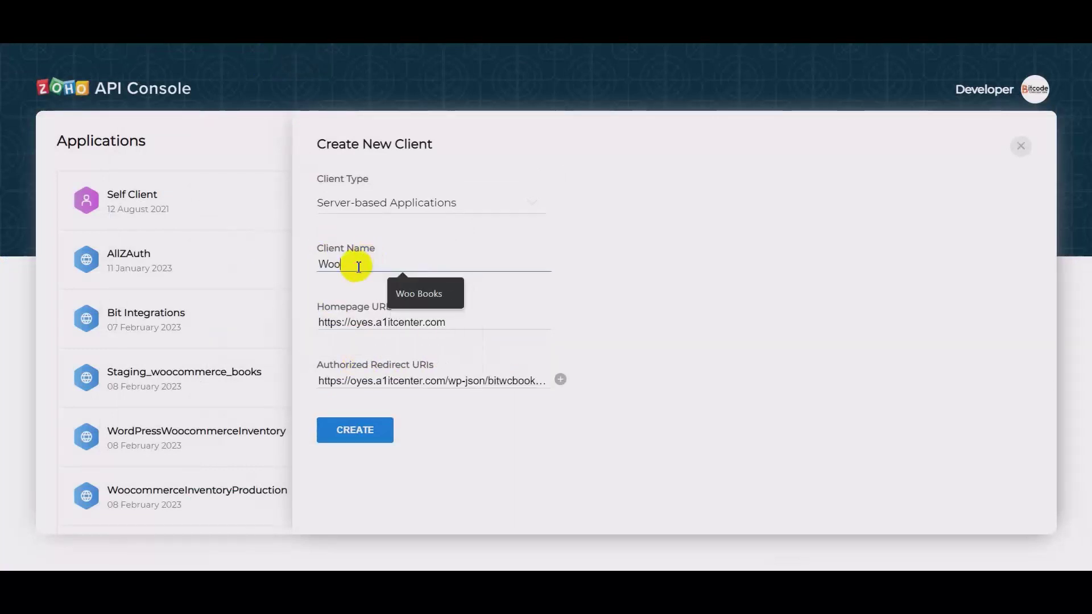
type("commerce to Books")
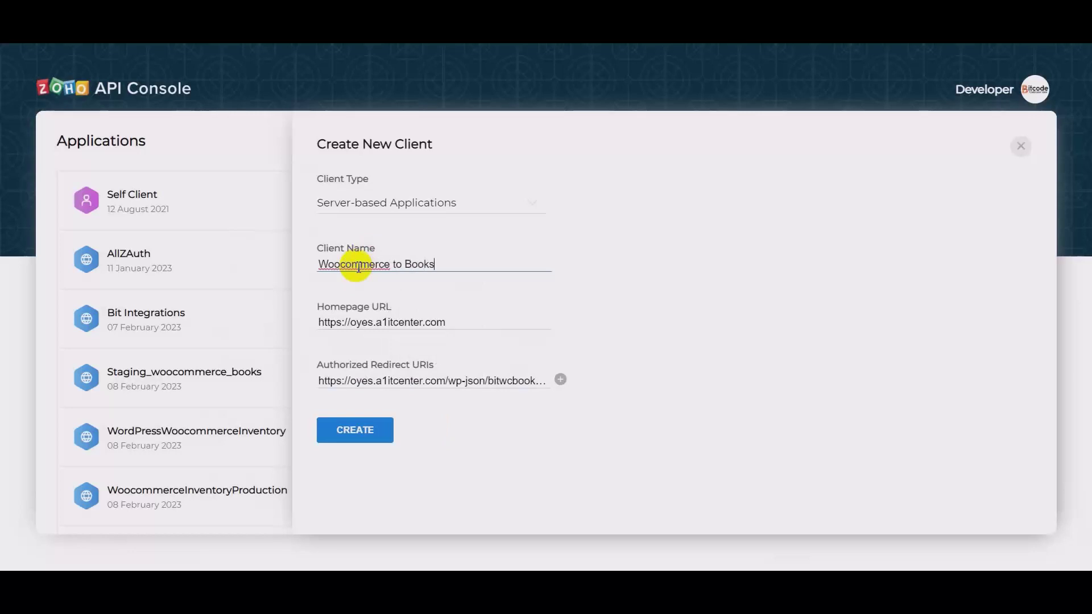
left_click(357, 432)
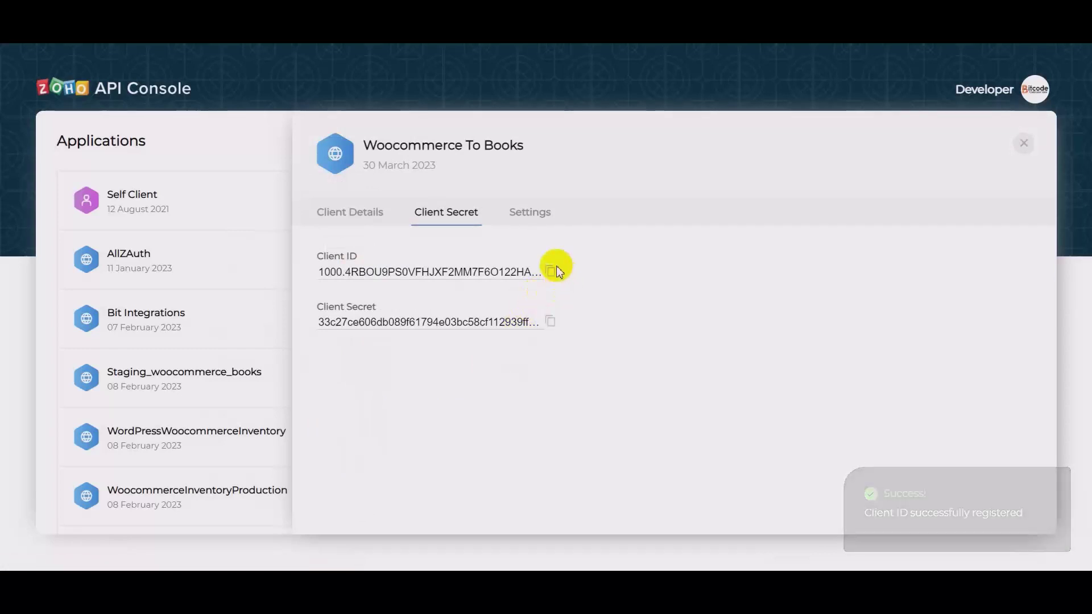
left_click(550, 272)
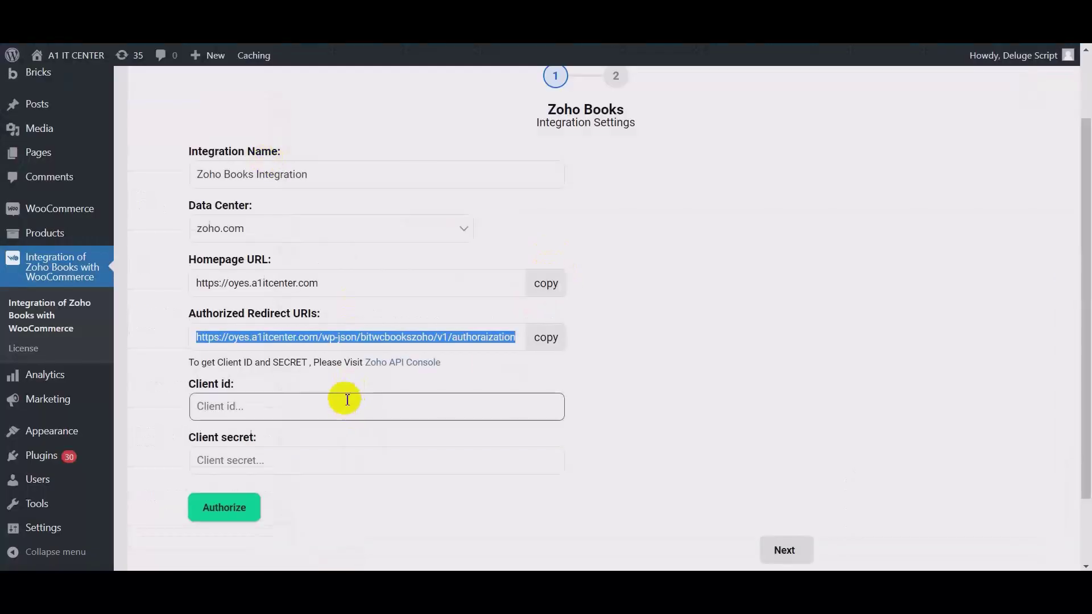
Paste the Zoho client ID and client secret into the plugin's credential fields
left_click(348, 400)
key("ctrl+v")
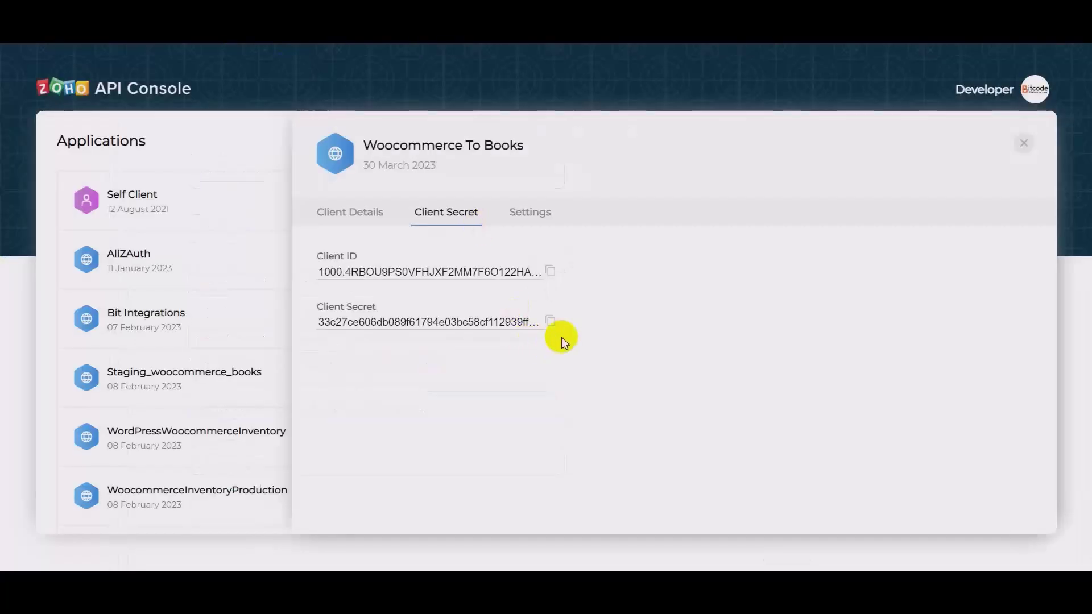
left_click(551, 320)
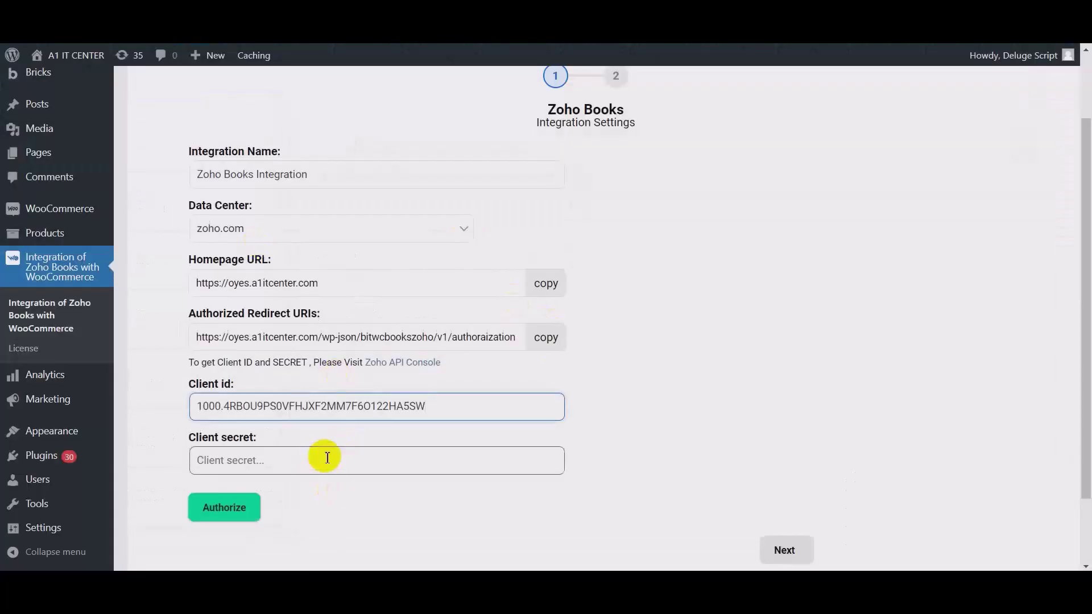
left_click(327, 458)
key("ctrl+v")
Authorize the plugin and accept Zoho Books access, dismissing the success notice
scroll(647, 441, "down", 1)
left_click(218, 437)
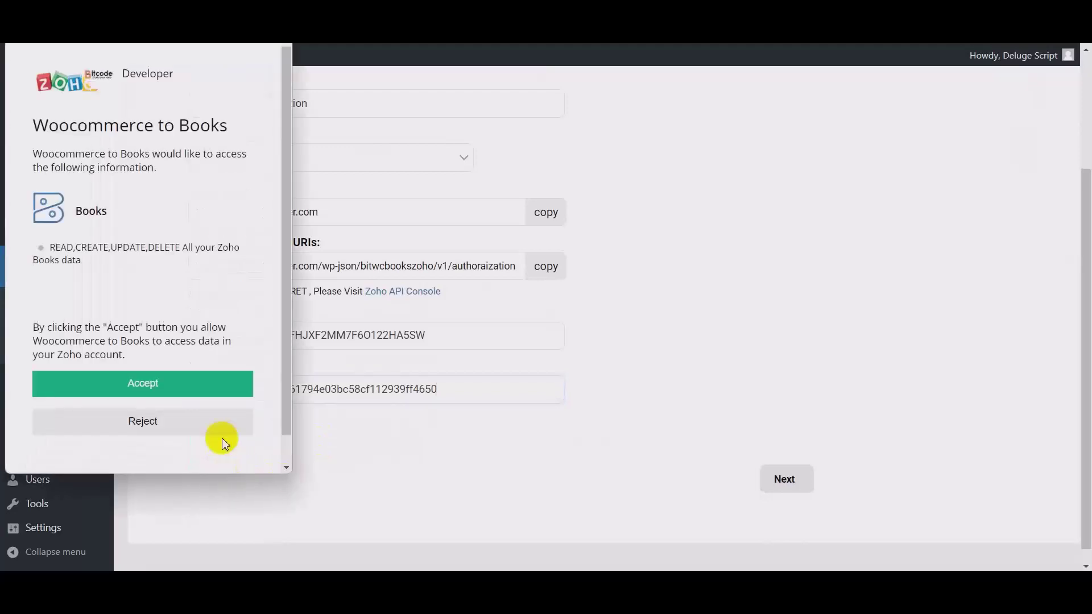
left_click(191, 394)
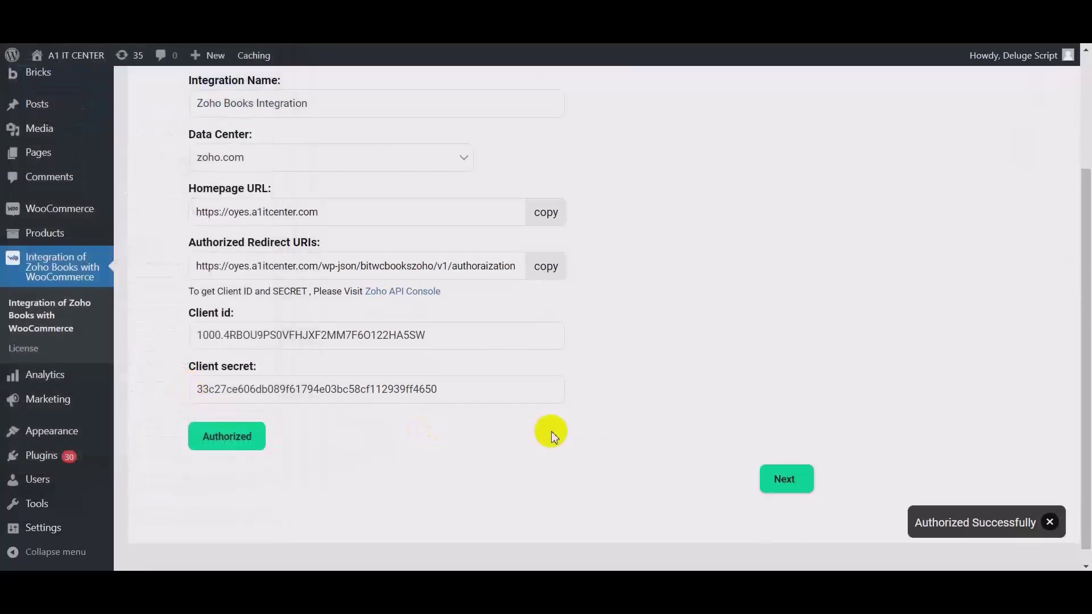
left_click(989, 521)
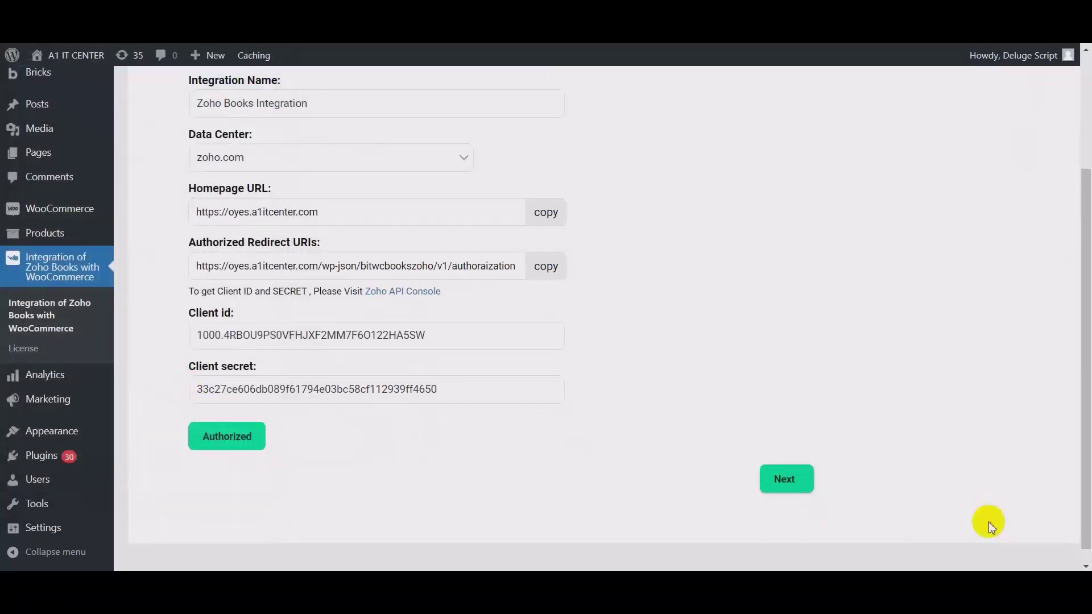
scroll(825, 472, "up", 1)
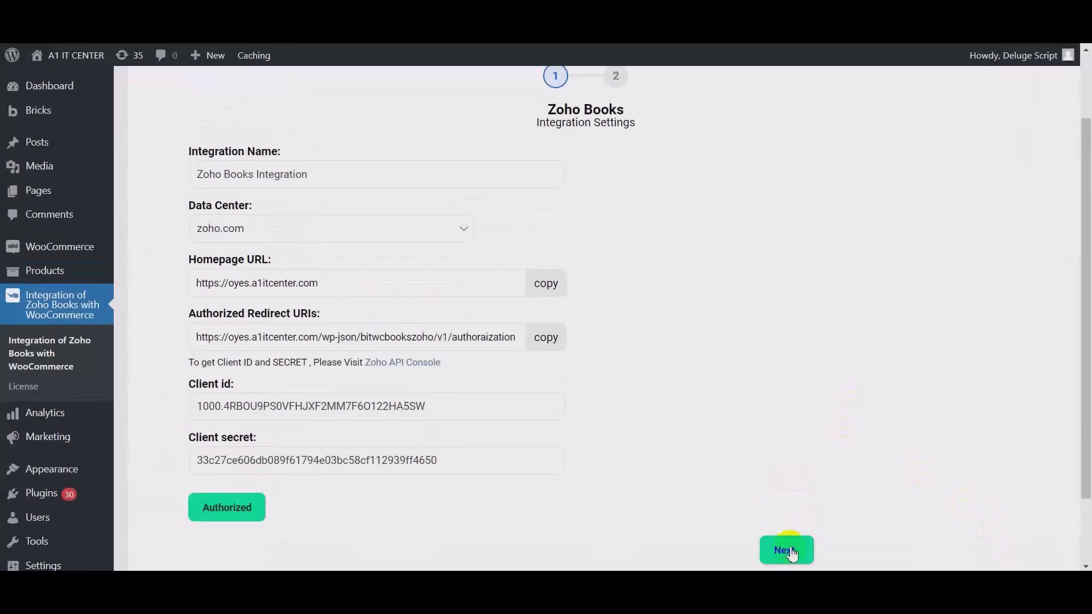
Proceed to the next setup step and choose organization Bit Code Technologies Limited
left_click(788, 549)
scroll(607, 285, "up", 1)
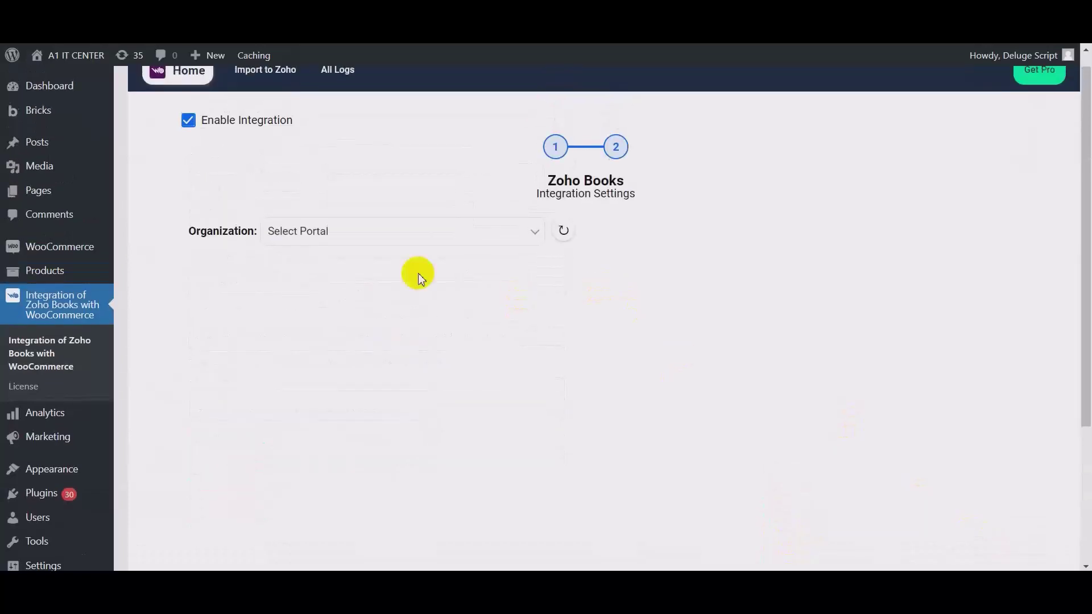
left_click(330, 236)
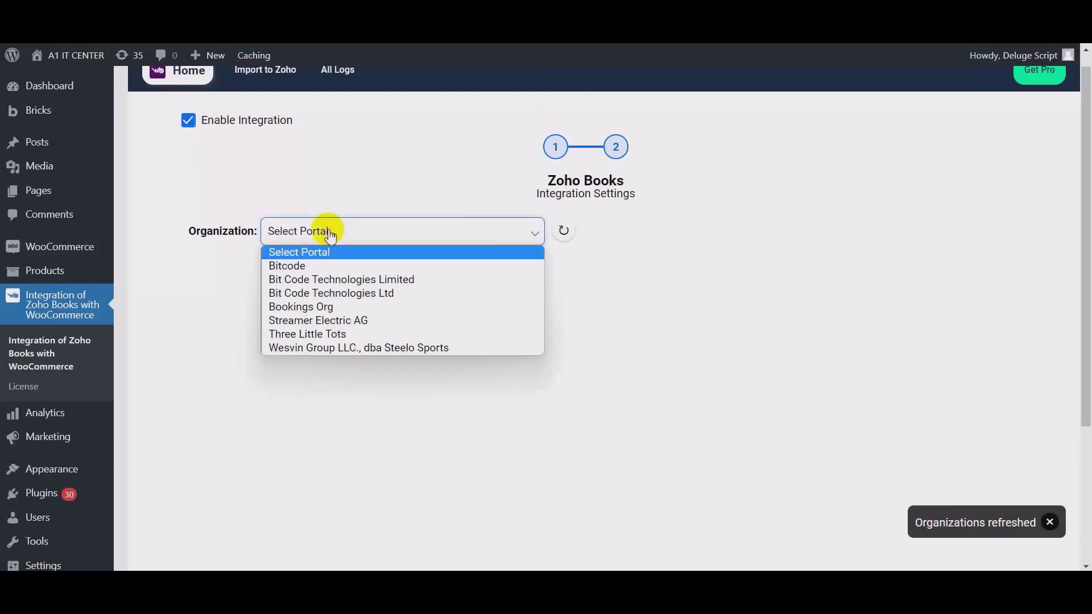
left_click(347, 280)
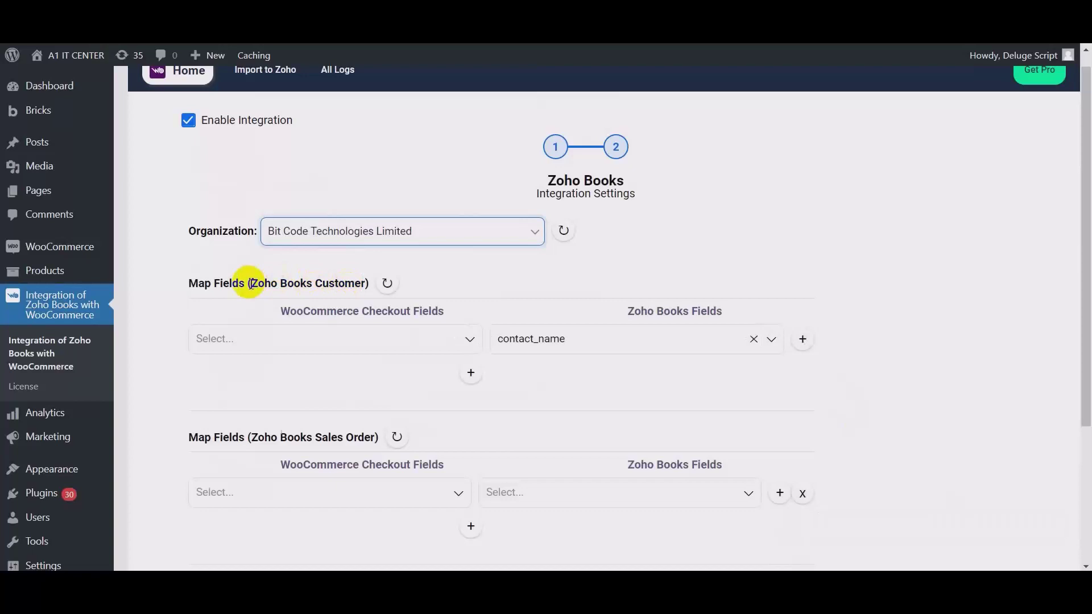
Review the Customer and Sales Order mapping sections and the WooCommerce Checkout Fields column
left_click_drag(252, 284, 368, 283)
scroll(367, 283, "down", 1)
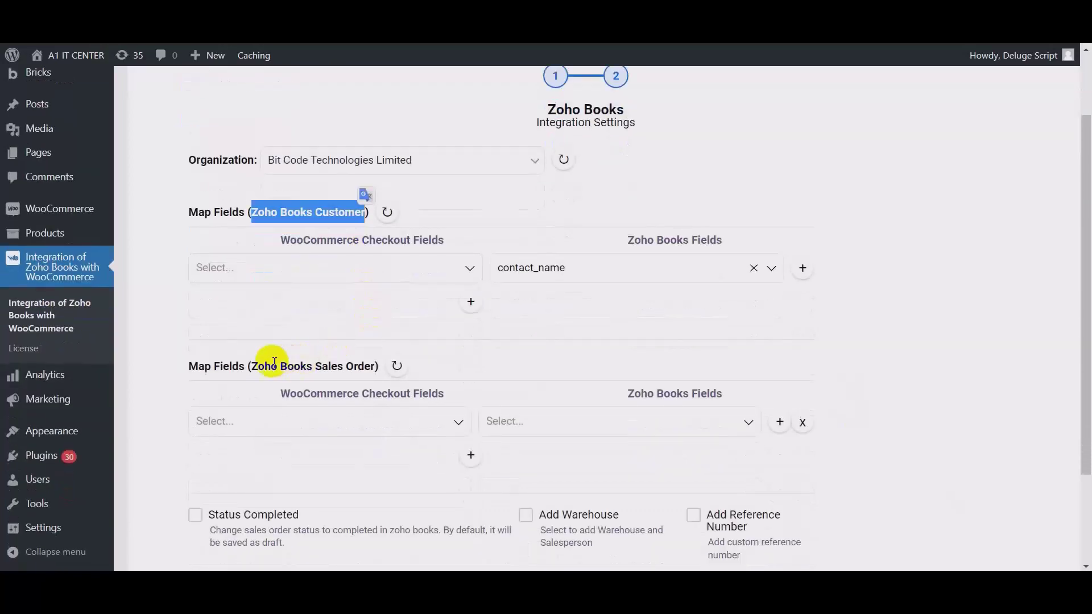
left_click_drag(253, 367, 375, 365)
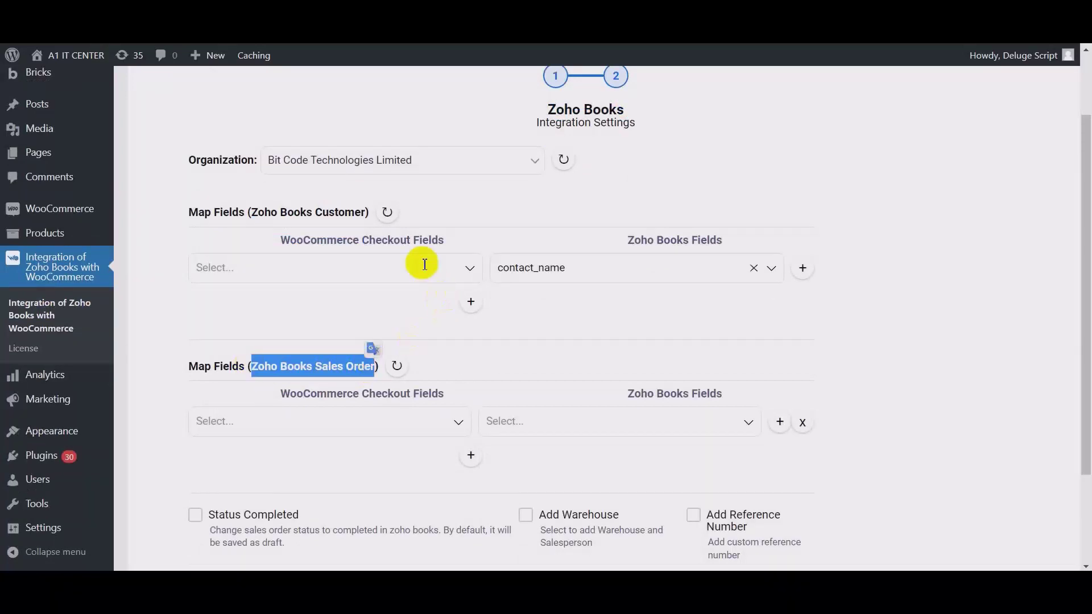
left_click_drag(281, 240, 445, 246)
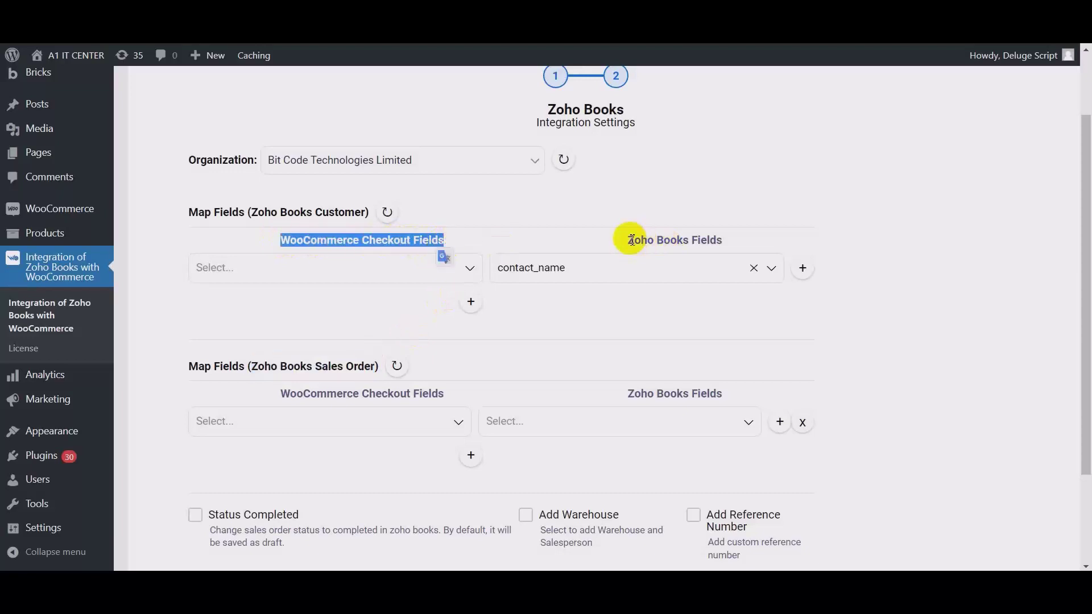
left_click_drag(629, 239, 734, 238)
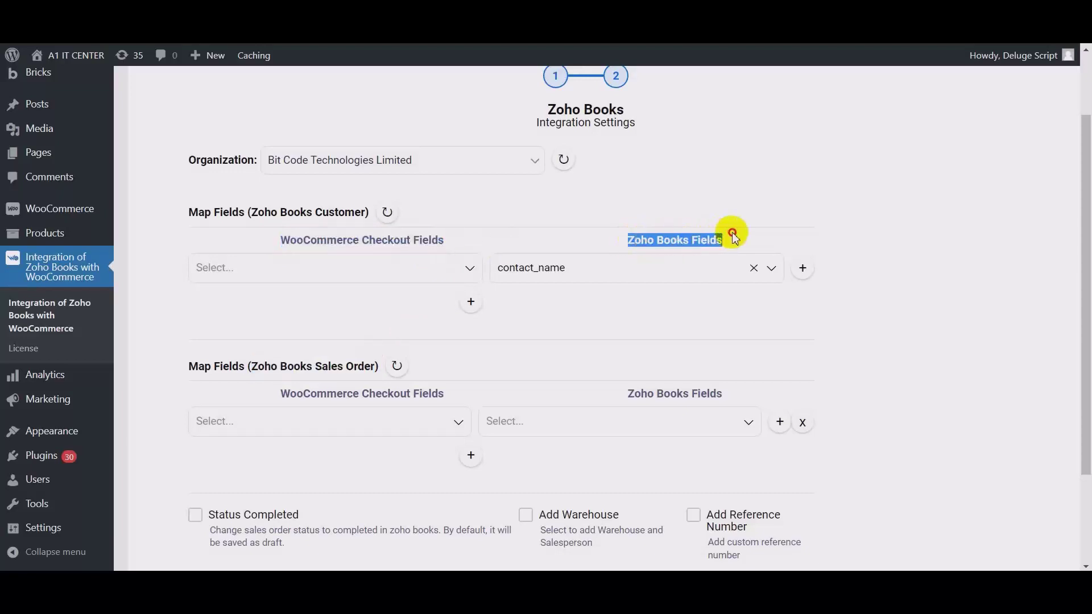
left_click(613, 319)
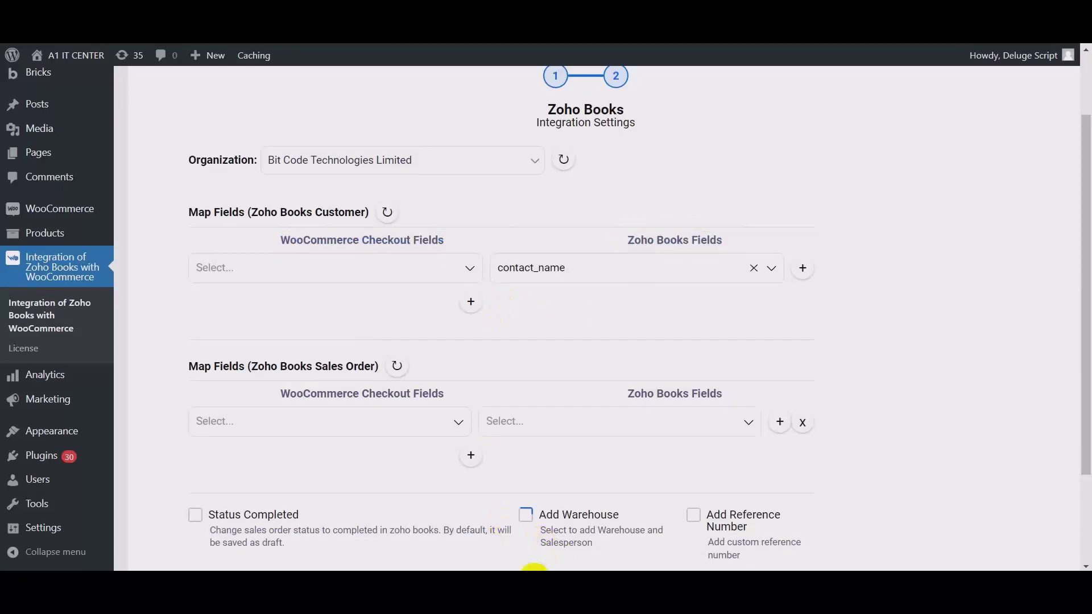
Map the billing - First name checkout field to contact_name and review the remaining mappings
left_click(430, 271)
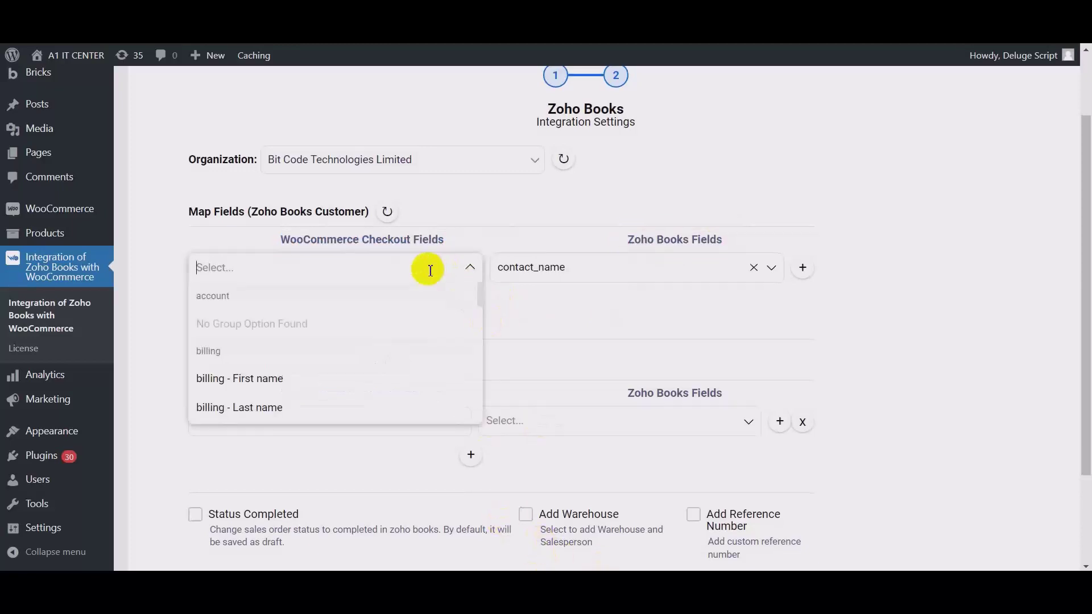
type("firs")
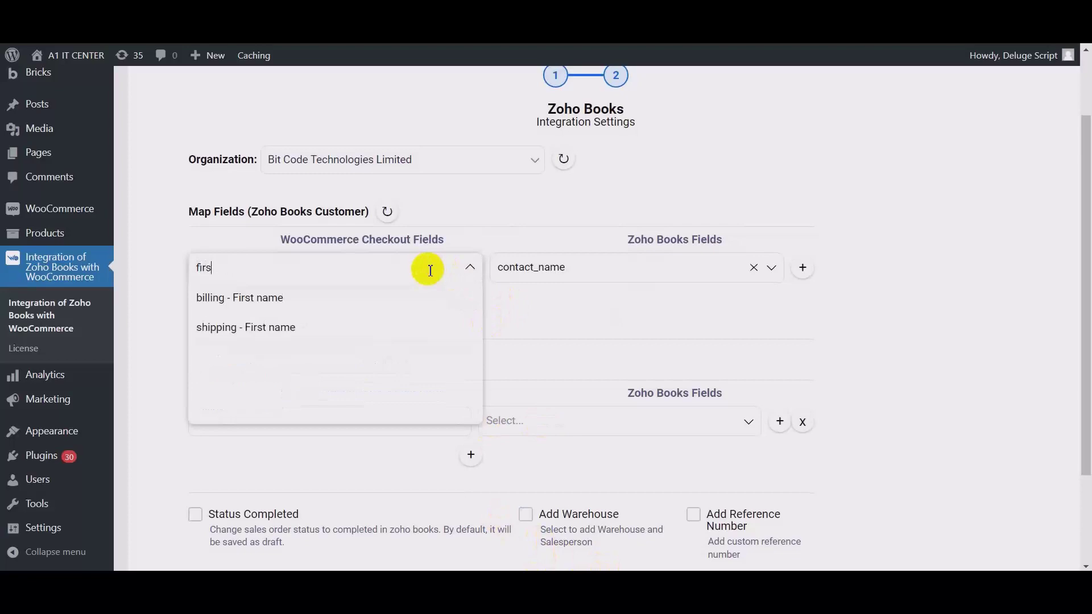
left_click(313, 301)
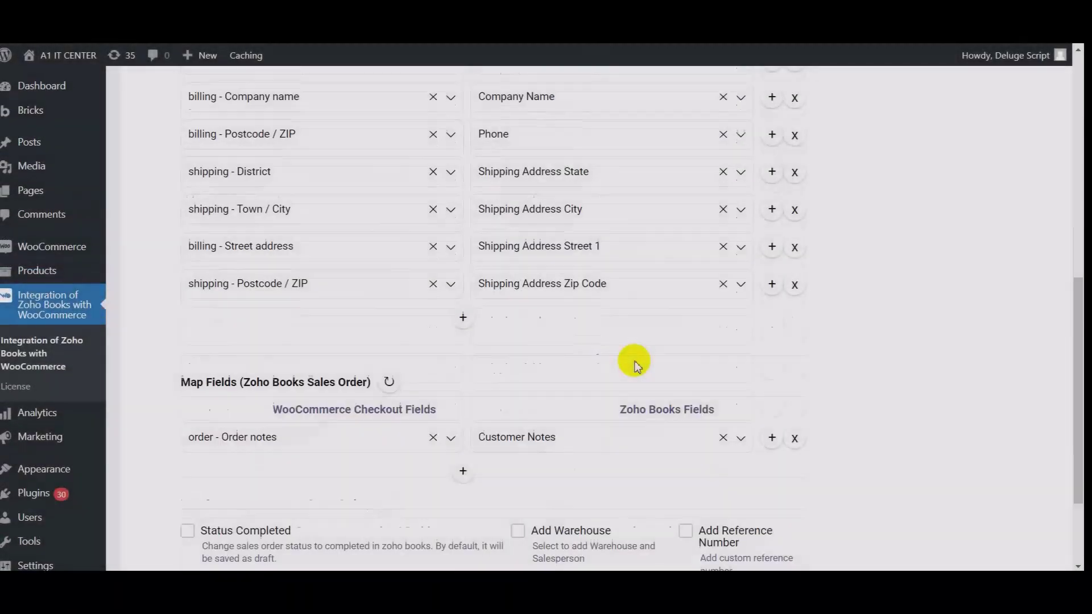
scroll(634, 361, "up", 10)
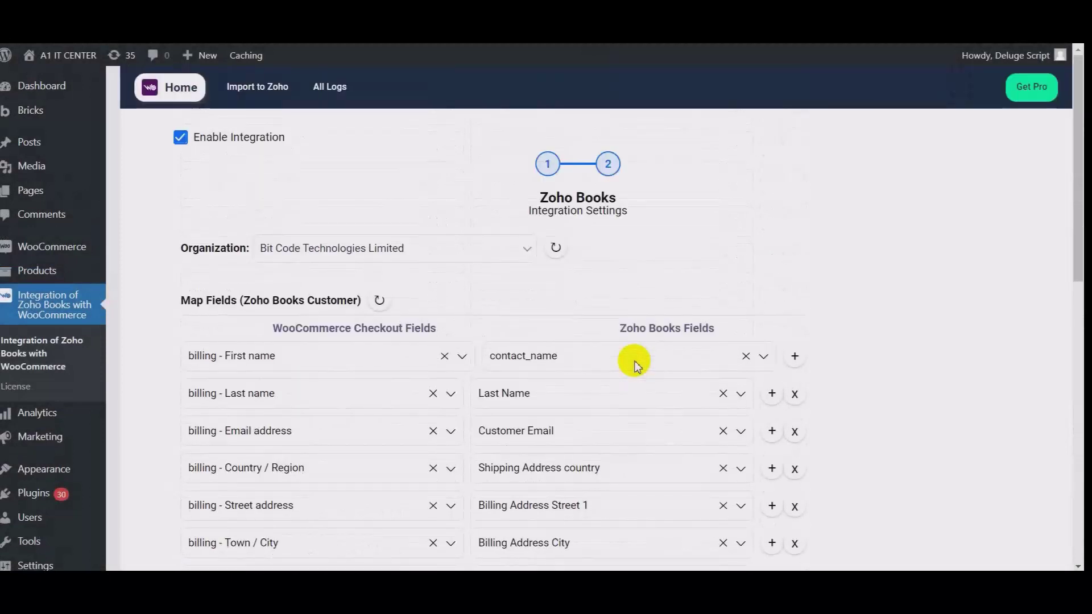
scroll(634, 360, "down", 2)
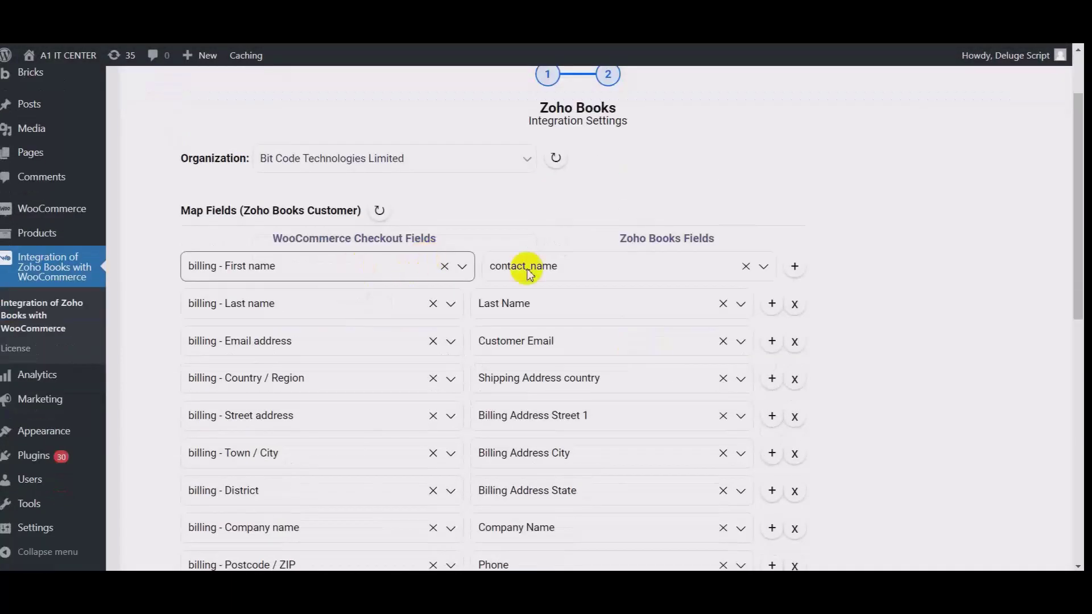
scroll(571, 270, "down", 3)
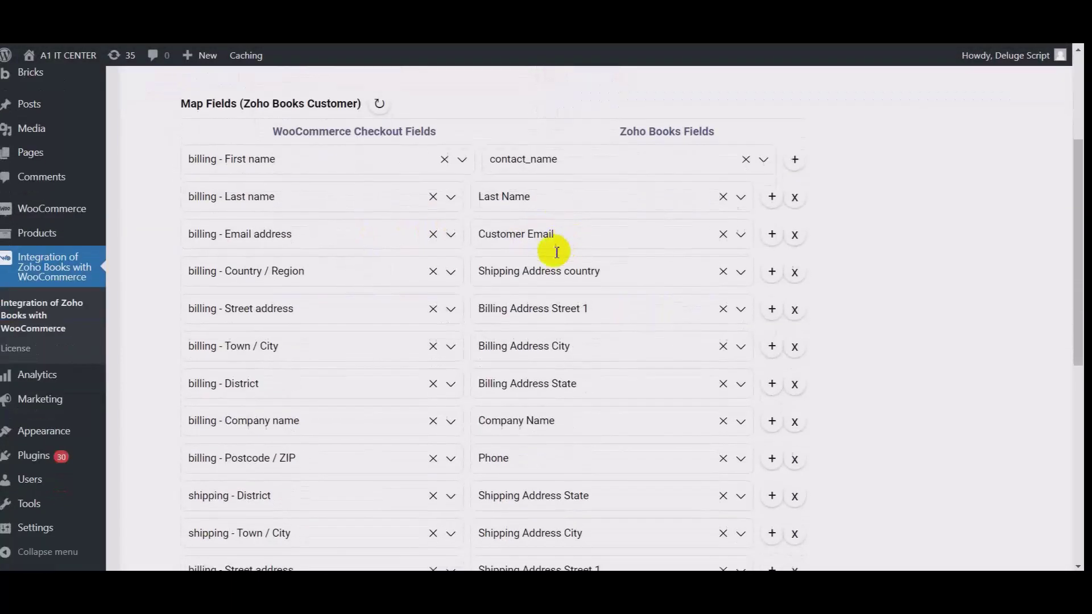
scroll(553, 249, "down", 2)
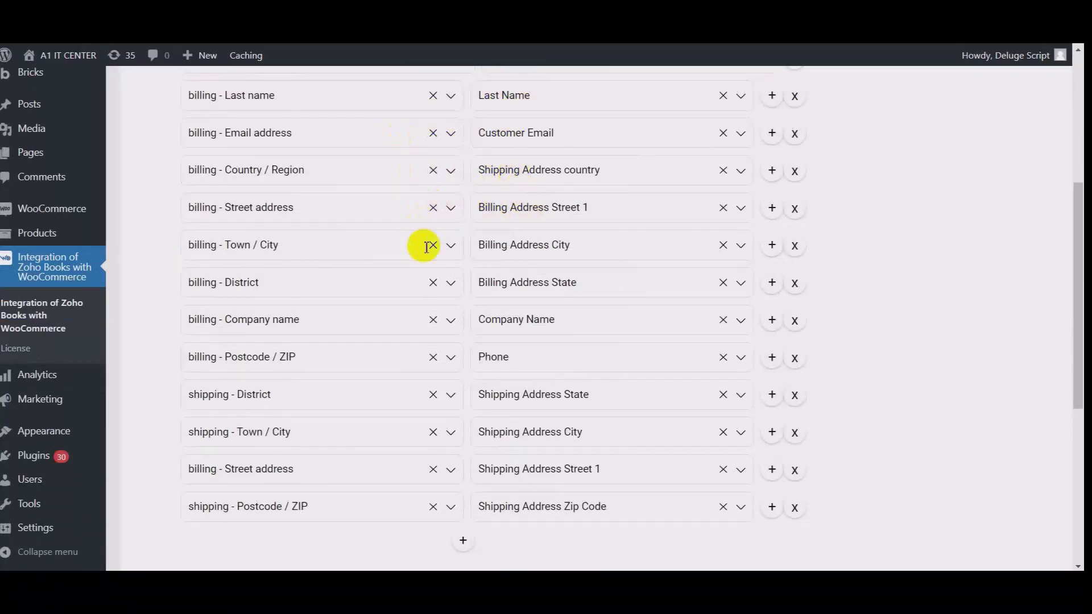
scroll(529, 247, "down", 7)
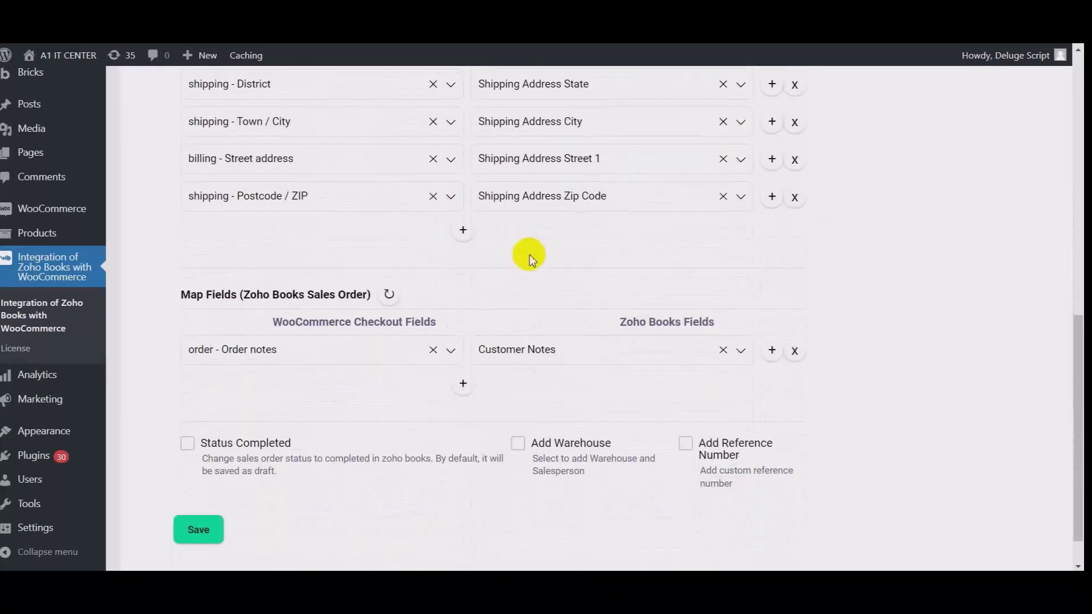
scroll(529, 257, "down", 1)
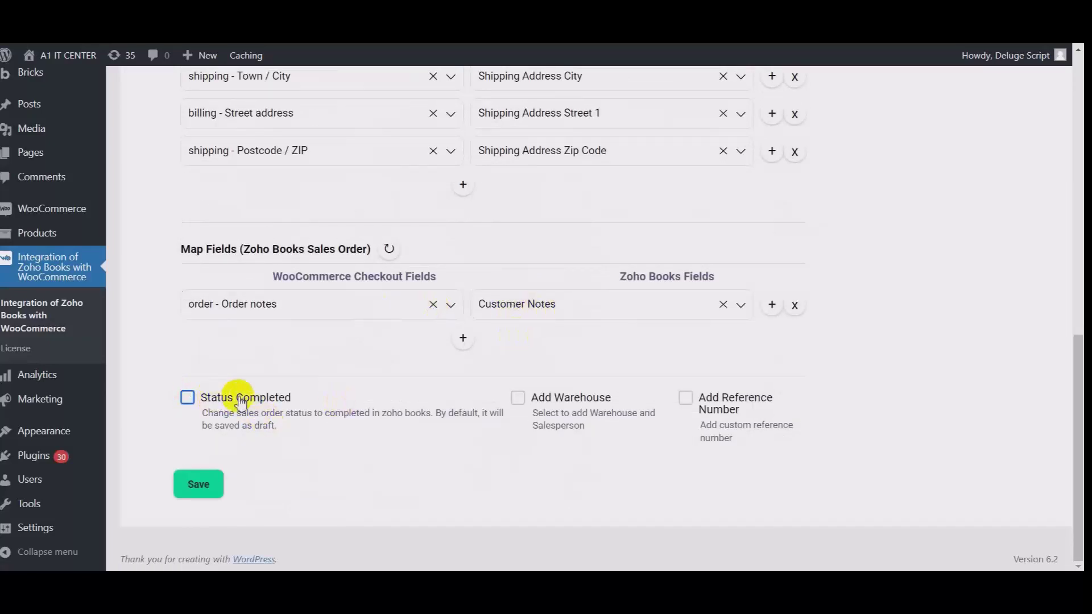
Mark sales orders Status Completed and inspect warehouse and salesperson options without choosing any
left_click(188, 398)
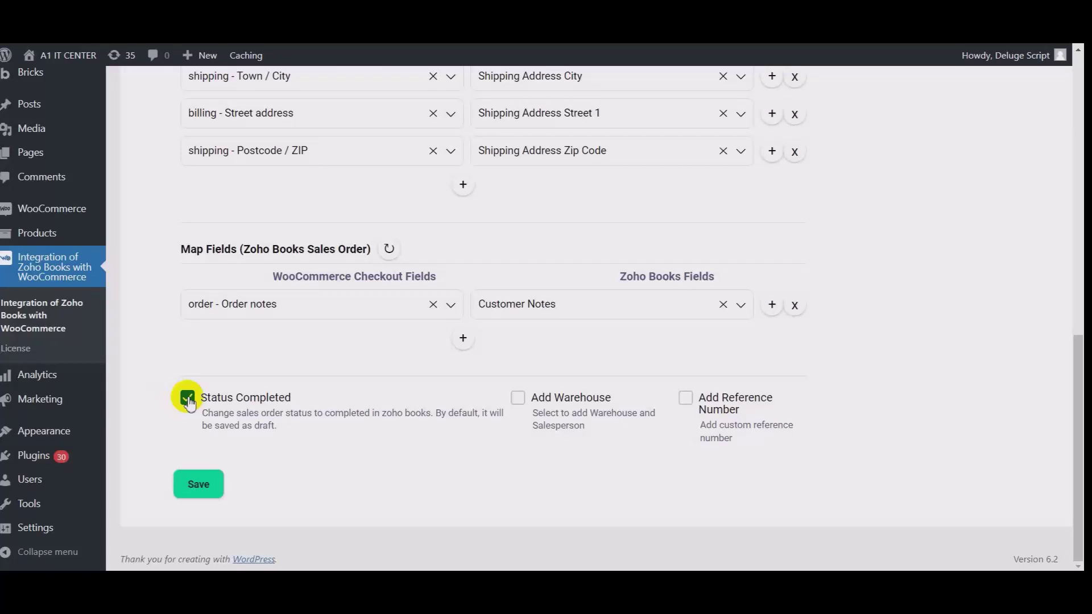
left_click(518, 398)
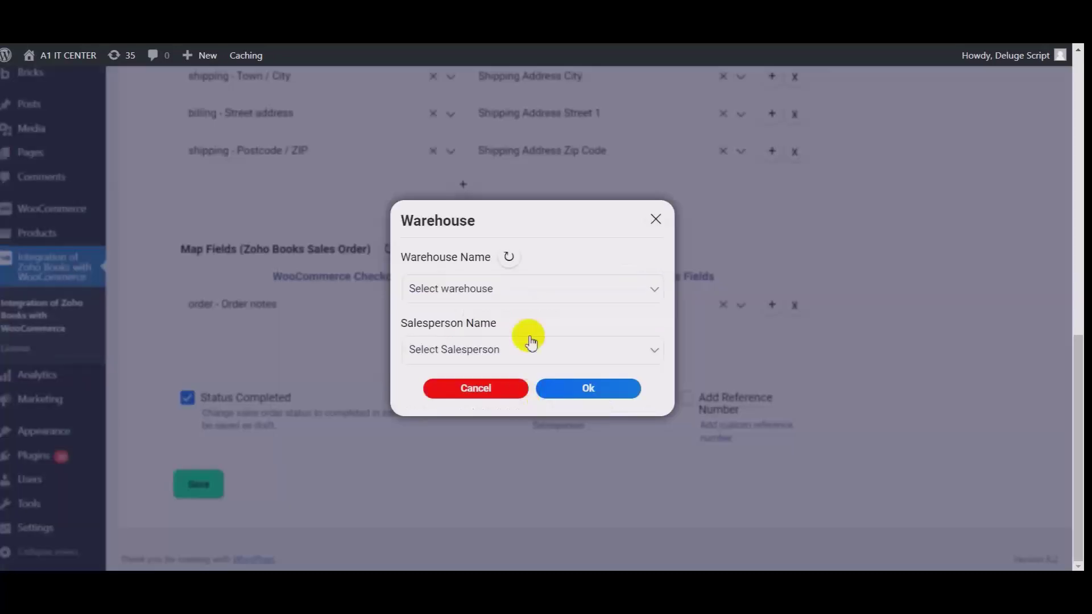
left_click(519, 290)
left_click(519, 291)
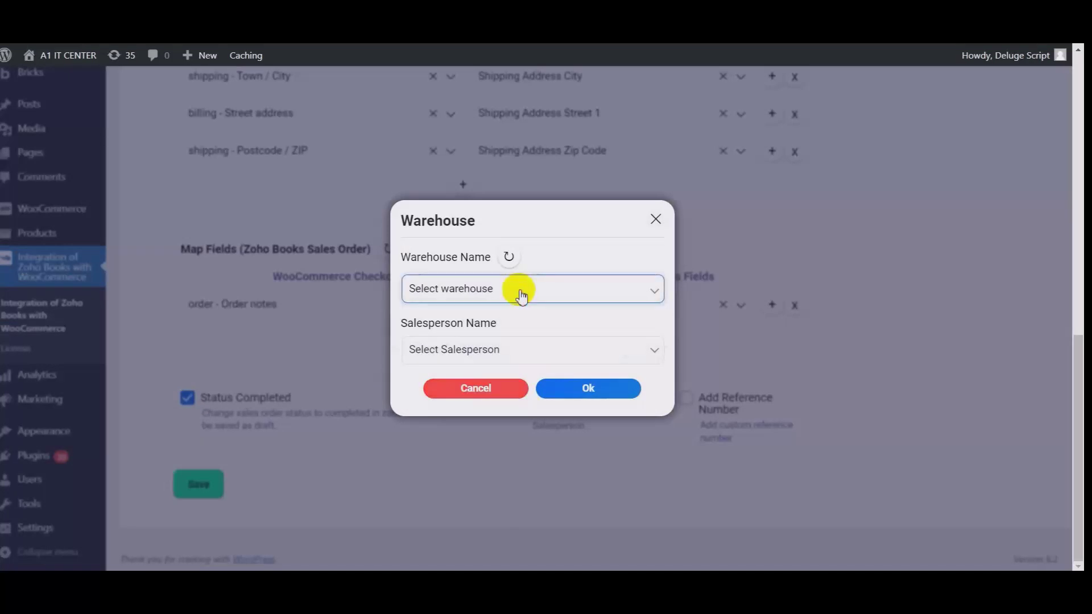
left_click(475, 349)
left_click(557, 318)
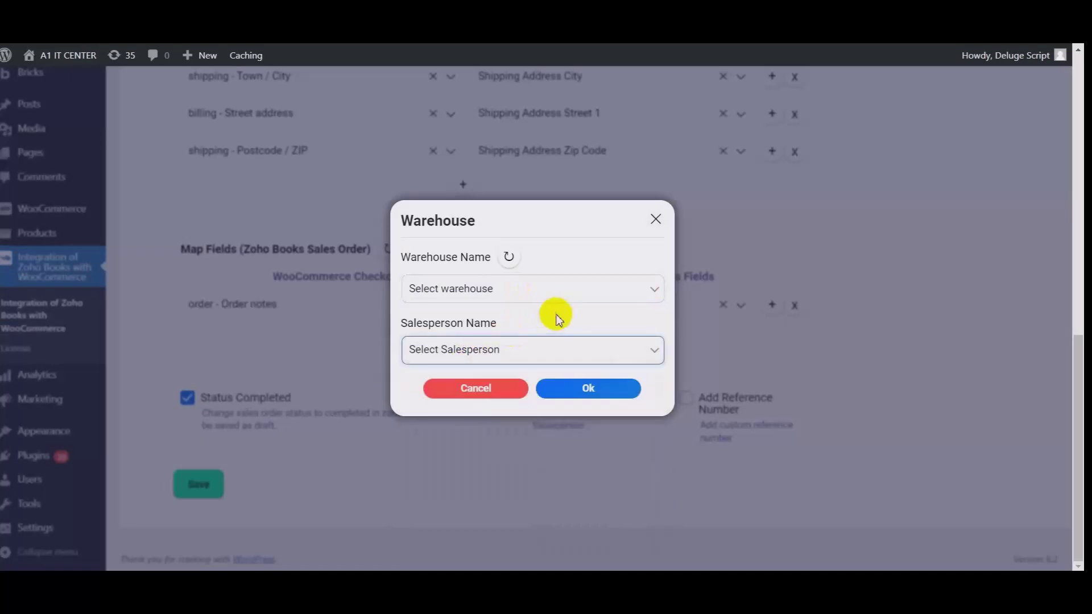
left_click(654, 217)
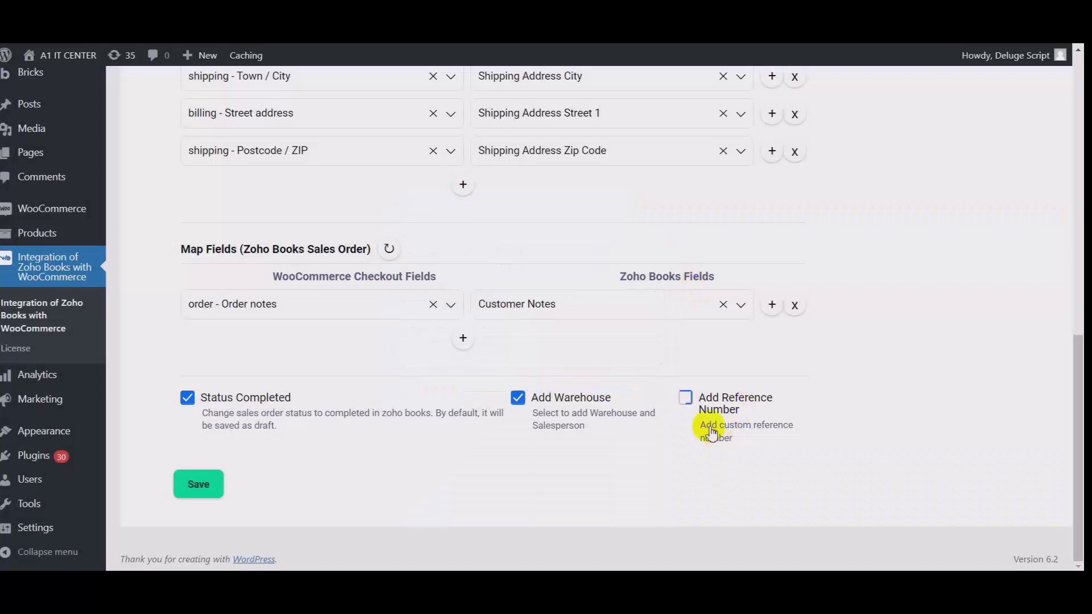
Try the reference number option, turn warehouse and reference number off, and save
left_click(687, 398)
left_click(563, 310)
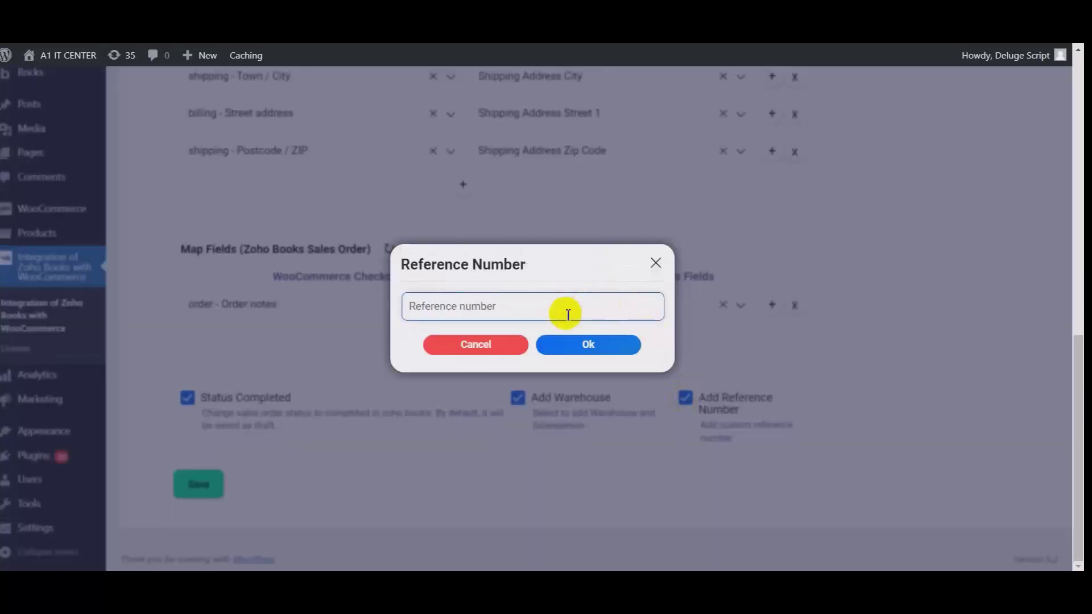
left_click(655, 262)
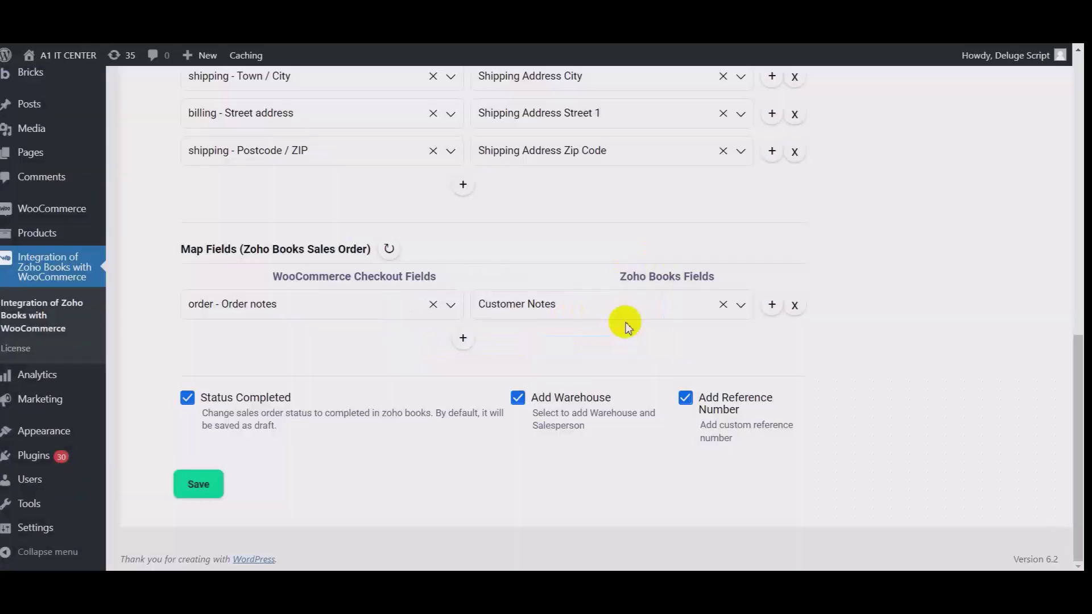
left_click(518, 397)
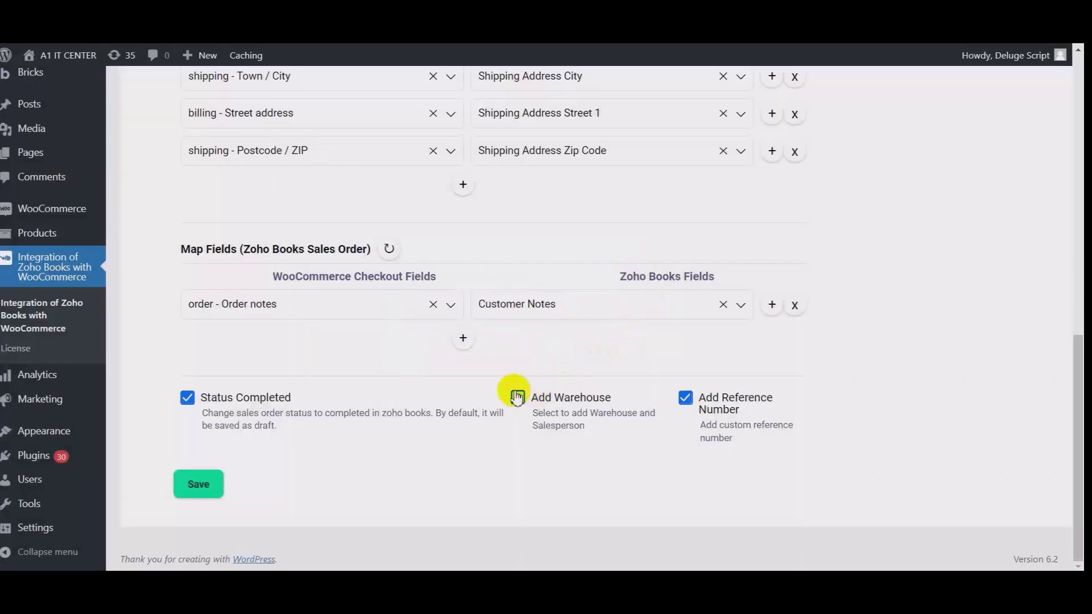
left_click(681, 400)
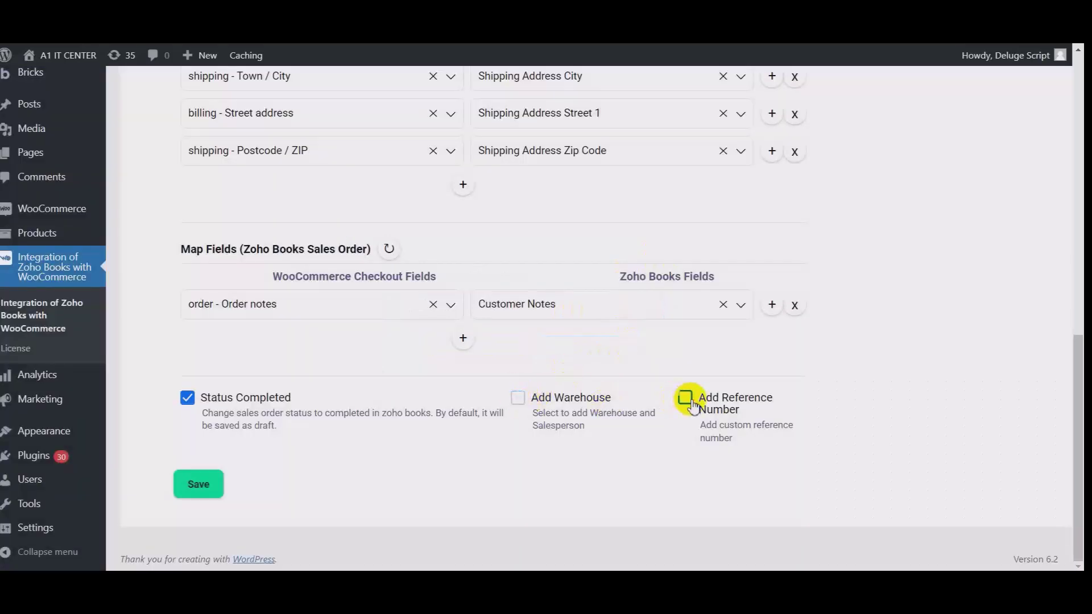
left_click(206, 487)
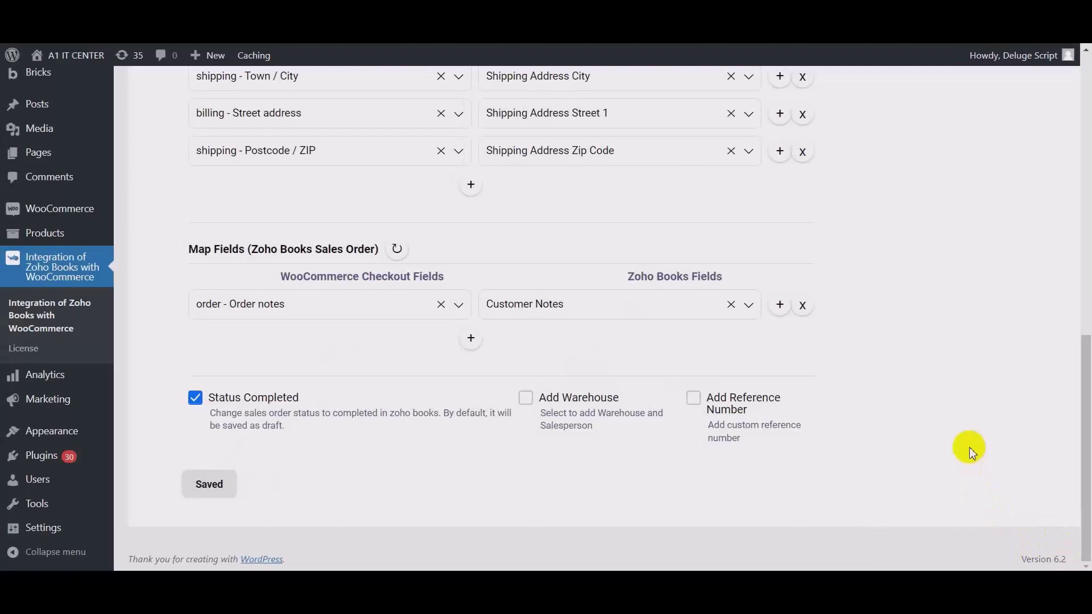
scroll(535, 300, "up", 5)
scroll(541, 301, "up", 4)
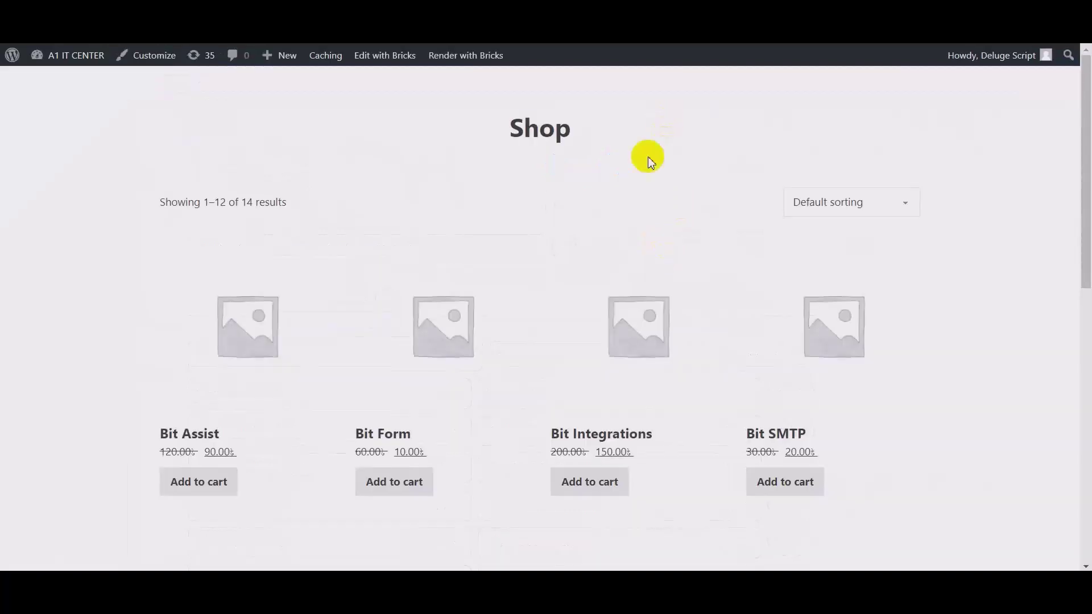
Add Bit Form to the cart, raise its quantity to 2 for a 20.00 subtotal, and proceed to checkout
scroll(649, 158, "down", 1)
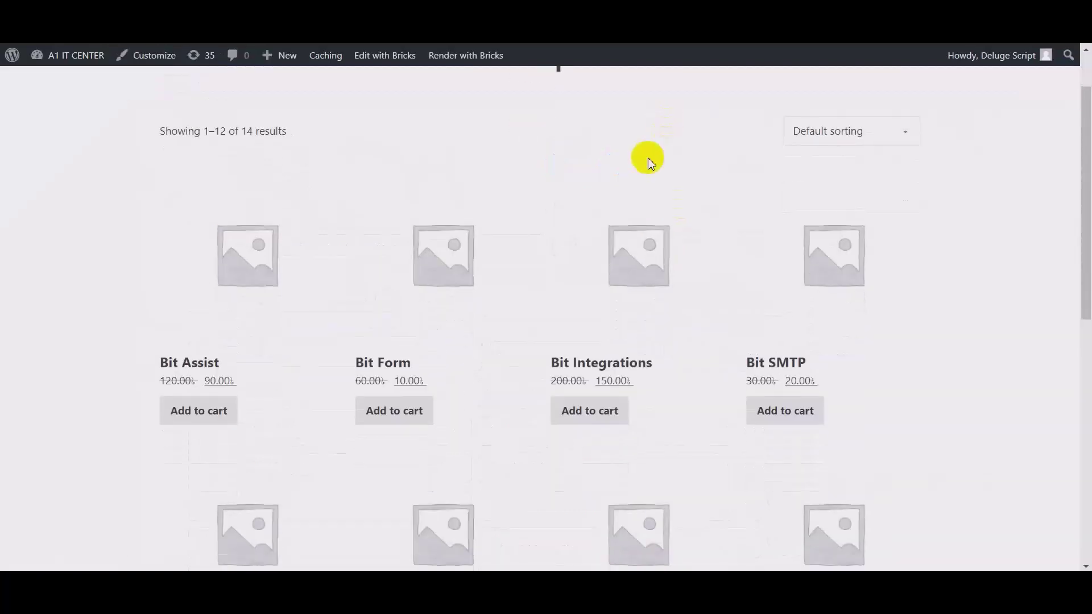
left_click(383, 414)
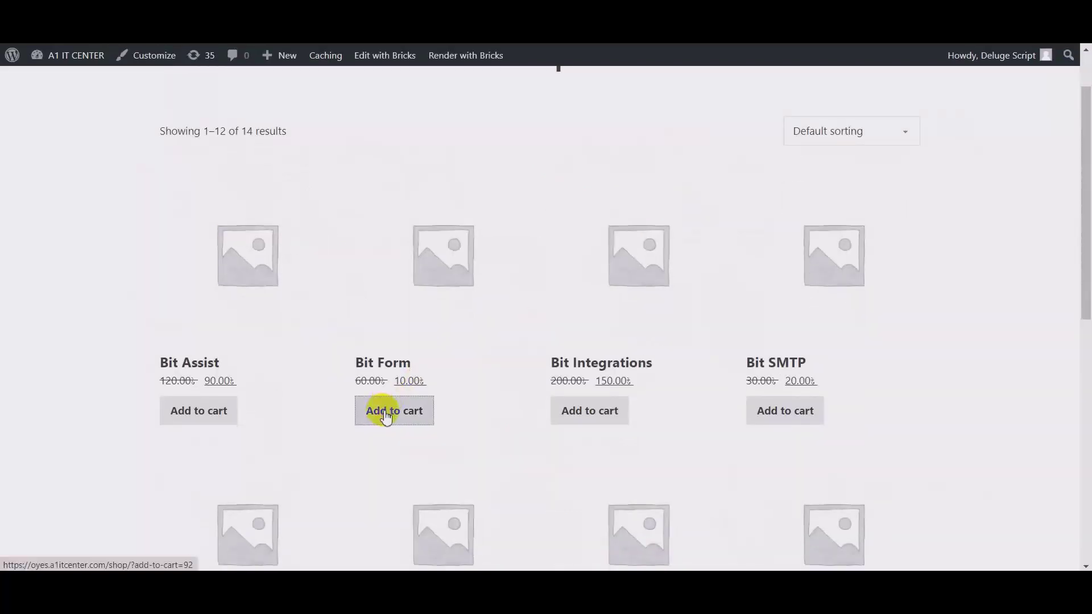
left_click(390, 445)
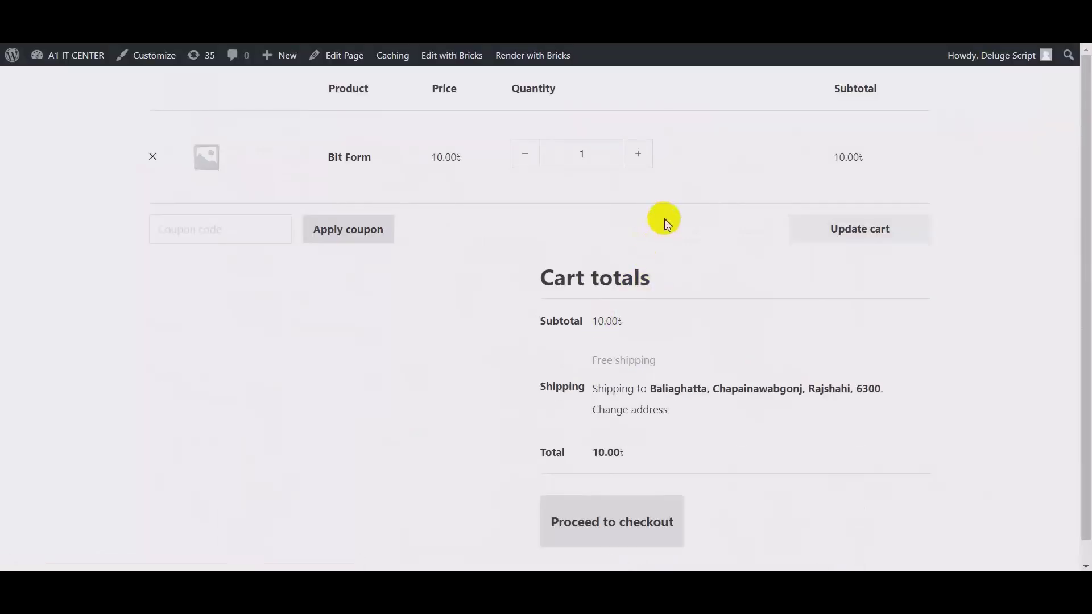
scroll(702, 307, "down", 1)
scroll(666, 216, "up", 1)
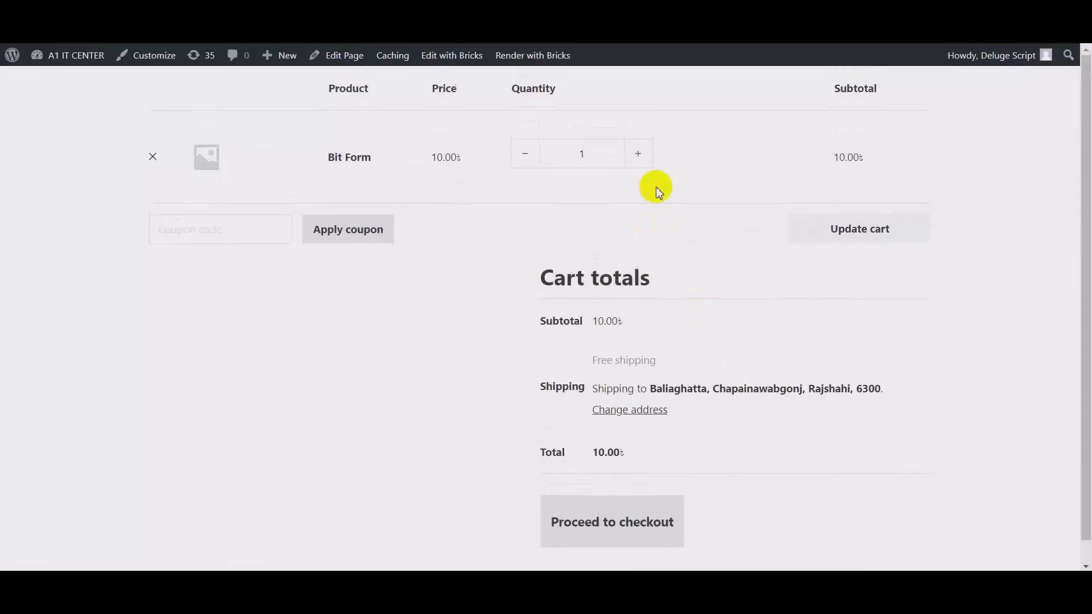
left_click(639, 155)
left_click(887, 228)
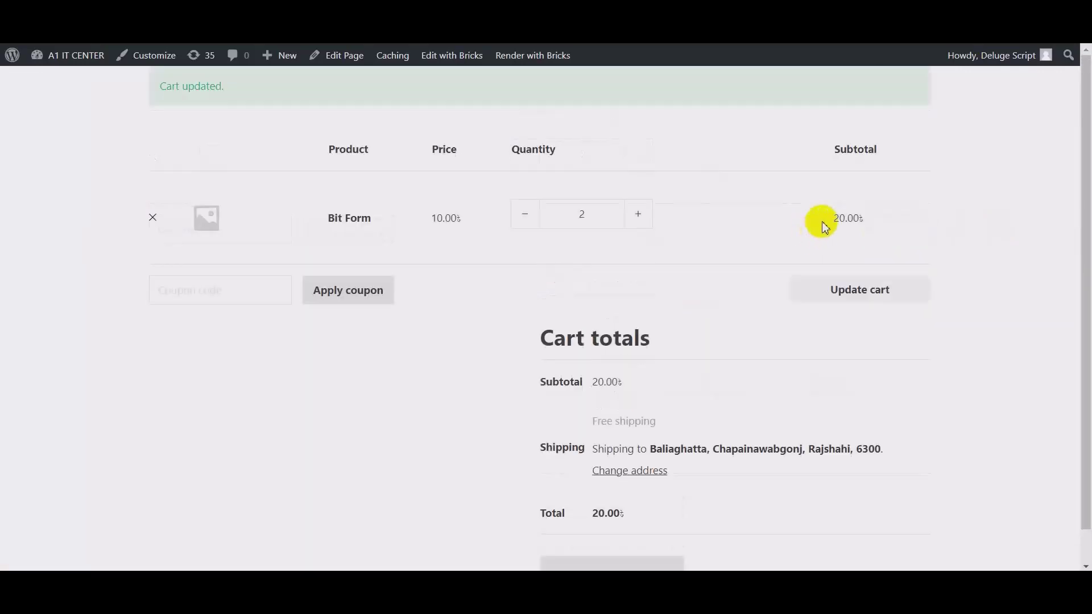
left_click_drag(828, 222, 880, 222)
scroll(722, 250, "down", 1)
left_click(633, 551)
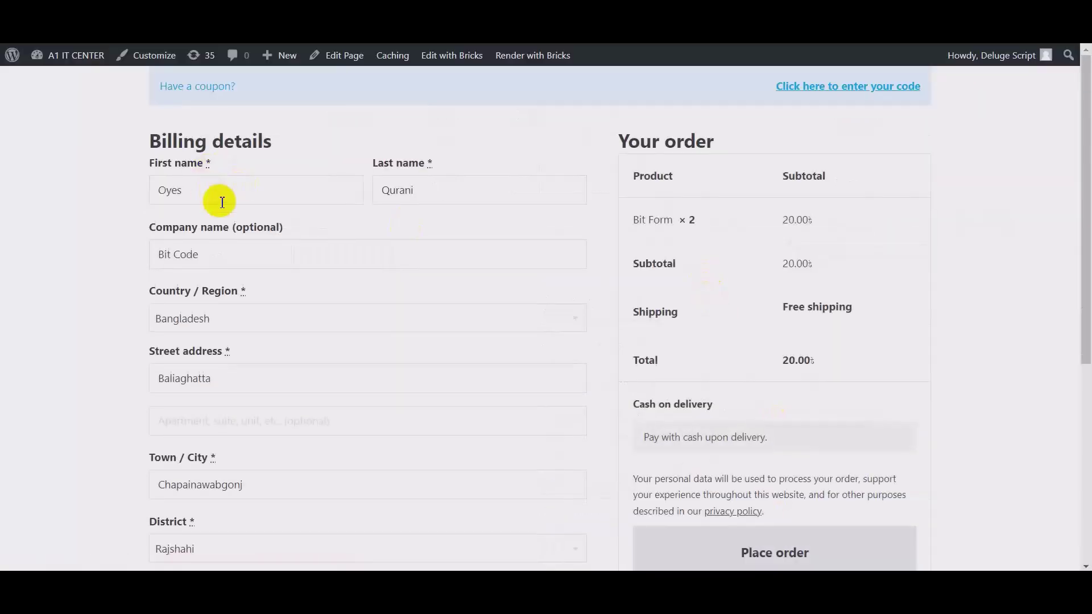
Check the billing first name, last name and company name entries
double_click(165, 189)
left_click(293, 193)
scroll(443, 190, "down", 3)
scroll(442, 187, "up", 3)
double_click(165, 190)
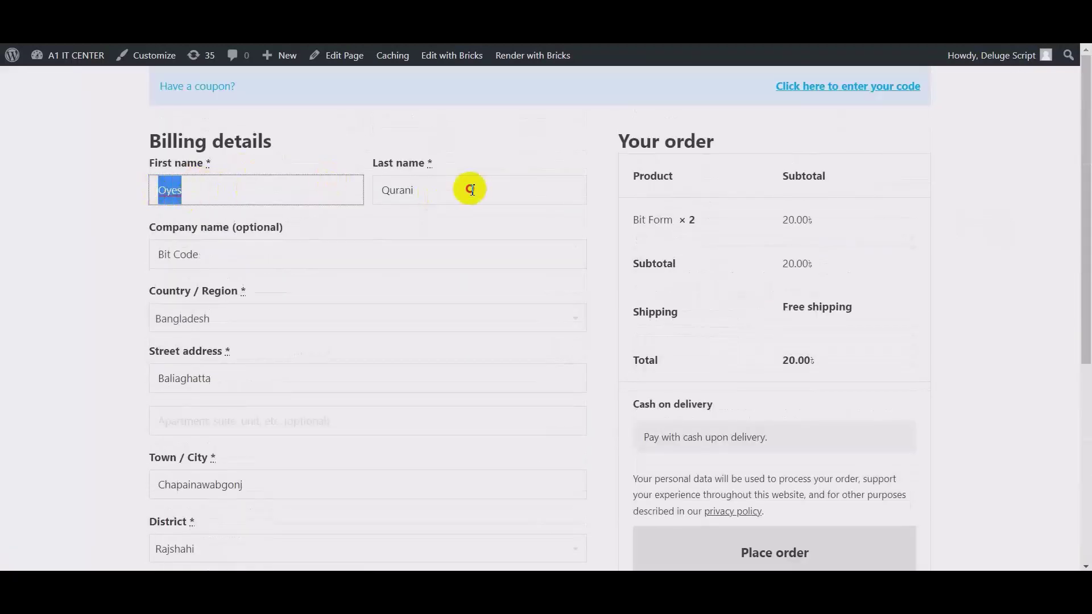
double_click(385, 190)
left_click(364, 228)
scroll(387, 225, "down", 3)
scroll(387, 222, "up", 3)
left_click_drag(239, 253, 172, 256)
left_click(152, 261)
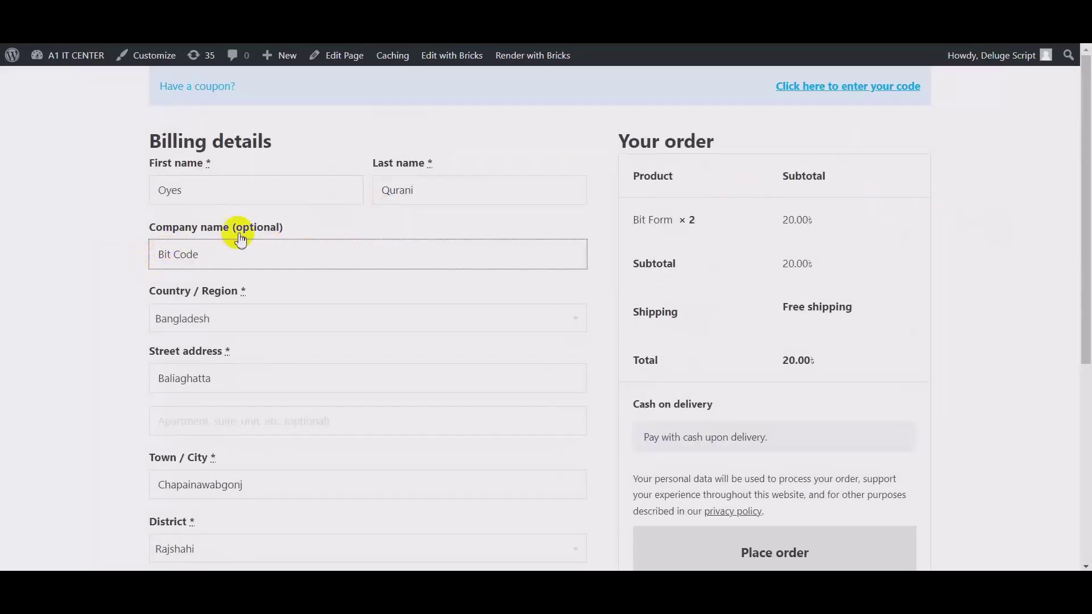
scroll(288, 237, "down", 6)
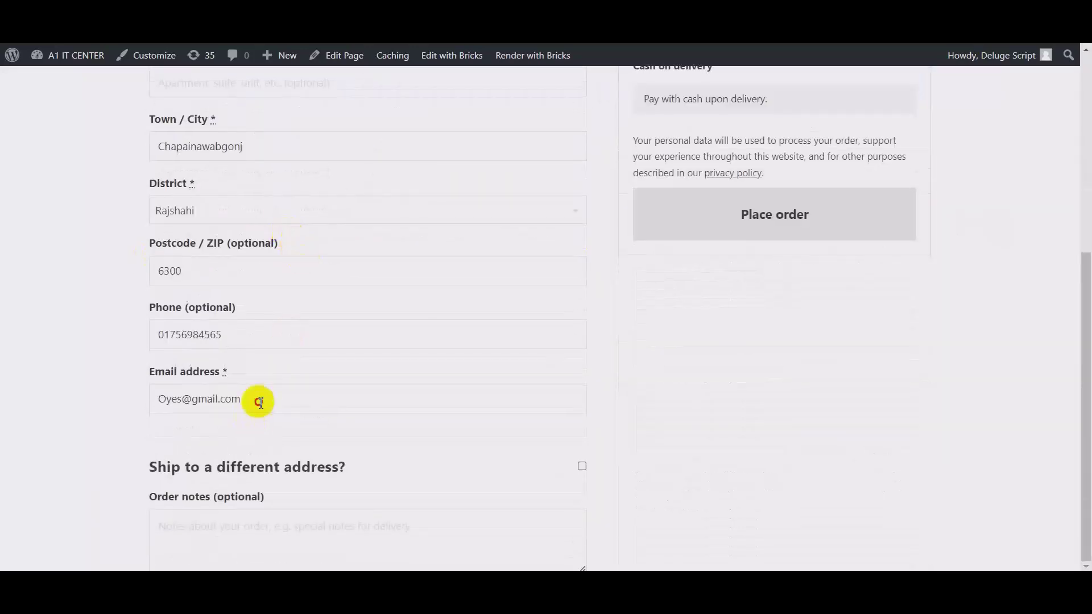
Check the billing email address, then place the cash-on-delivery order
left_click(237, 398)
left_click_drag(237, 397, 147, 398)
left_click(705, 401)
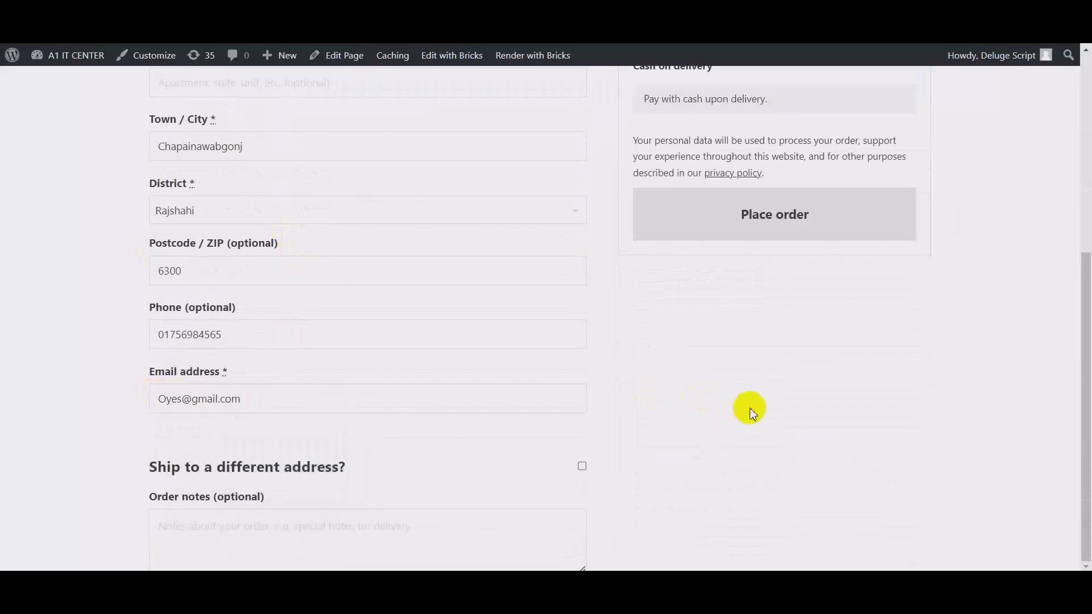
left_click(761, 223)
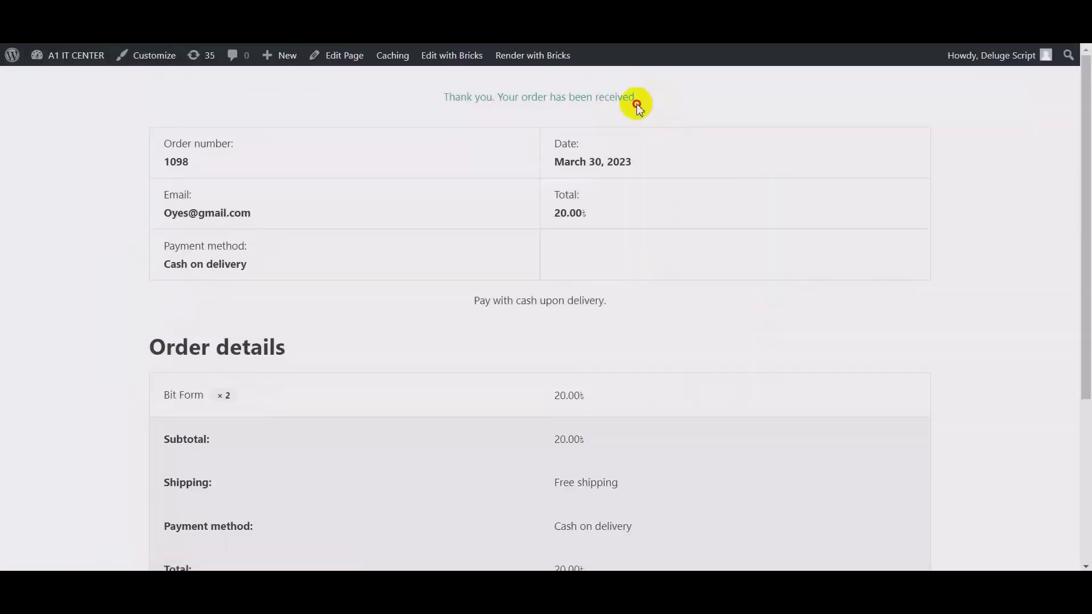
Highlight the order-received confirmation message on the storefront
left_click_drag(639, 101, 455, 105)
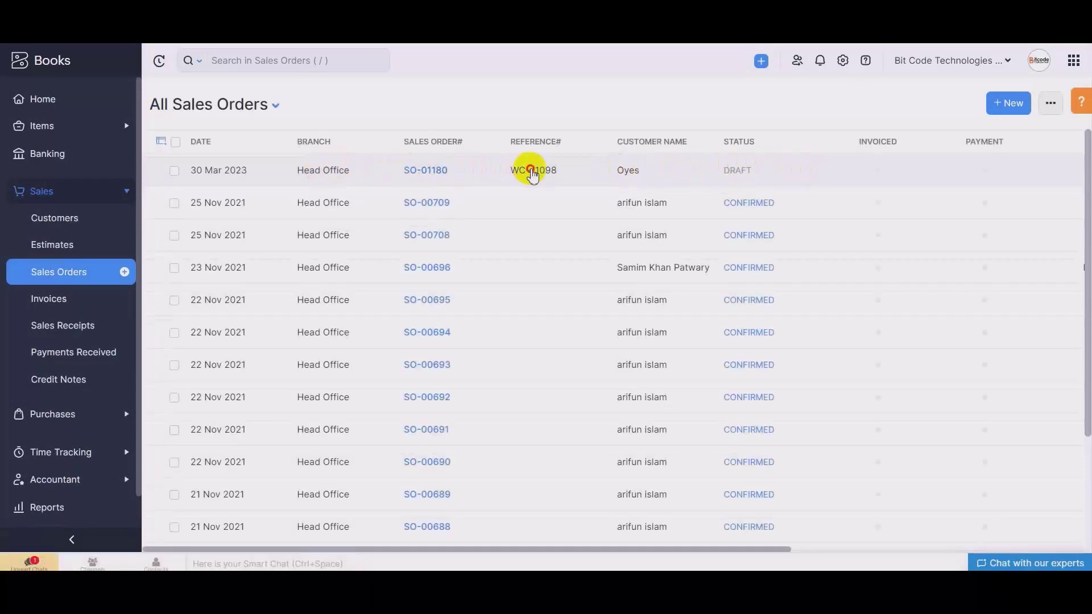
Open the newest sales order SO-01180 and switch off its PDF view
left_click(532, 175)
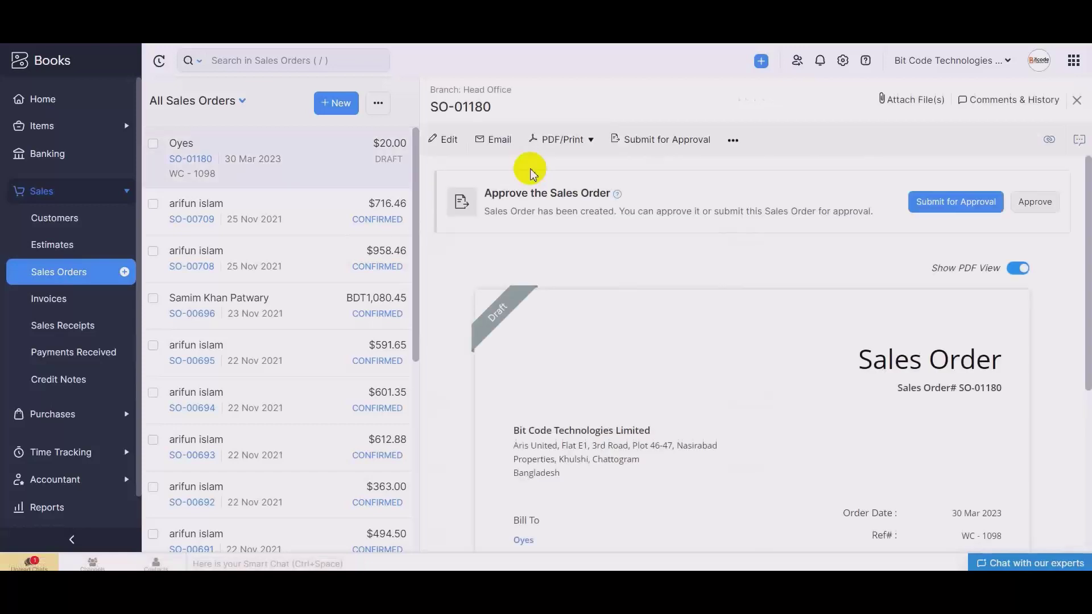
scroll(672, 188, "down", 3)
scroll(796, 188, "up", 3)
left_click(1018, 270)
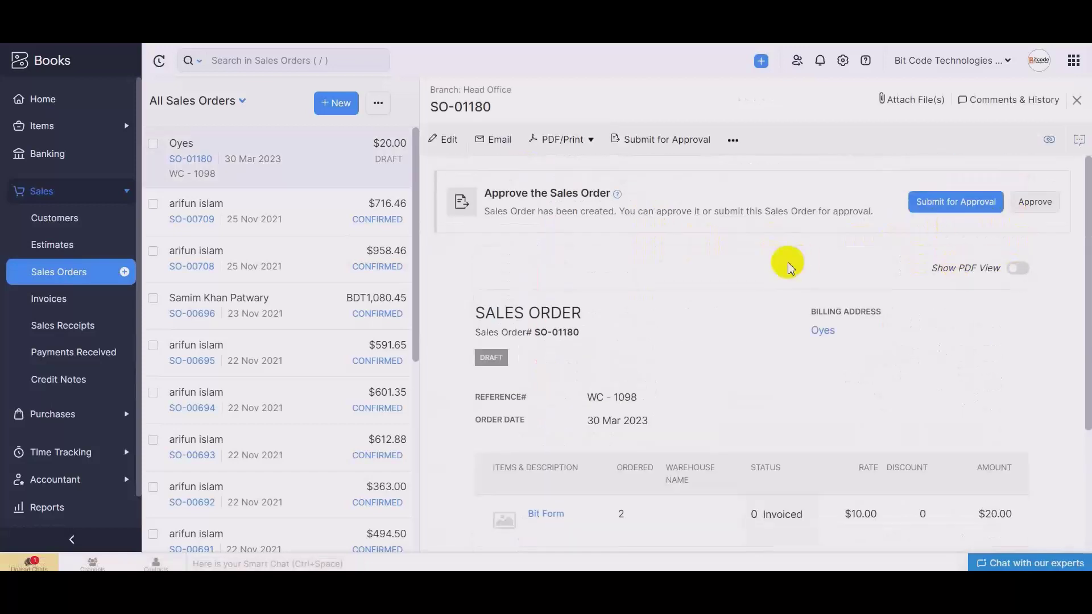
scroll(651, 341, "down", 3)
left_click_drag(571, 338, 521, 340)
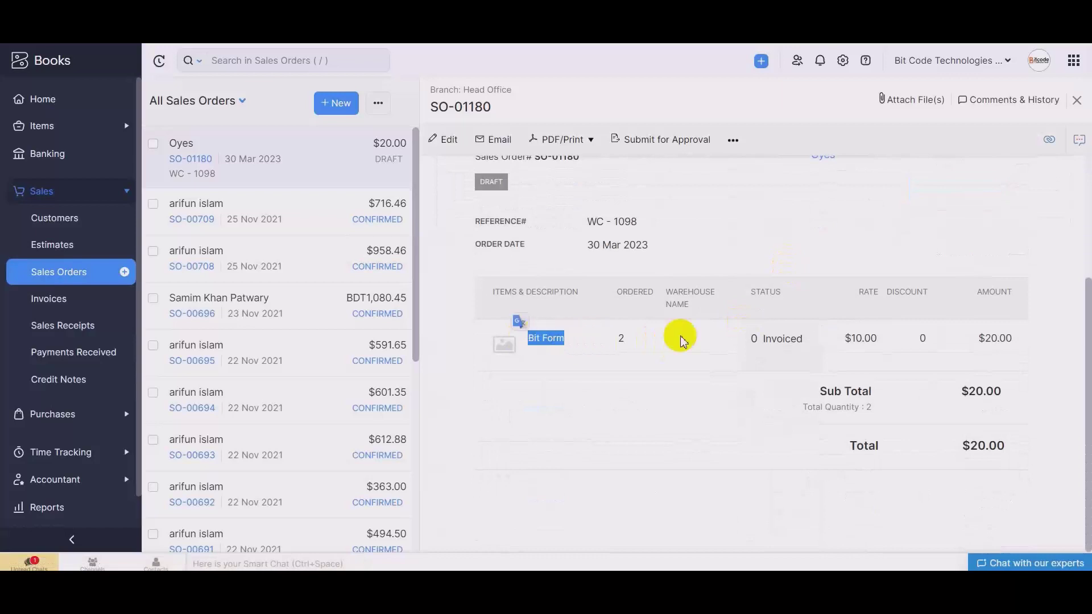
scroll(893, 287, "up", 2)
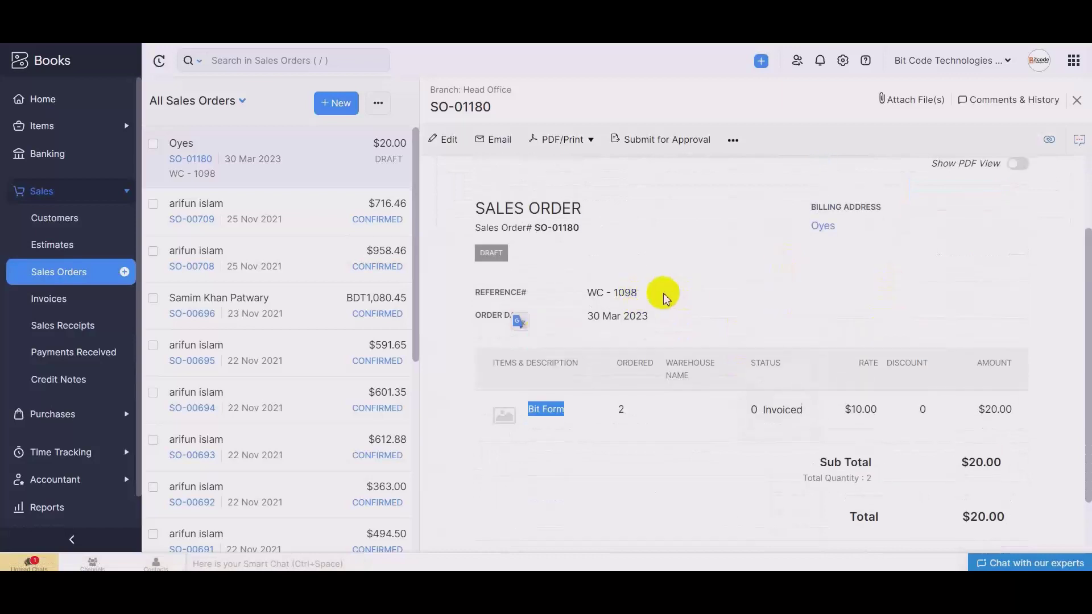
Highlight the sales order's WooCommerce reference WC-1098 and its order details
left_click_drag(664, 294, 592, 293)
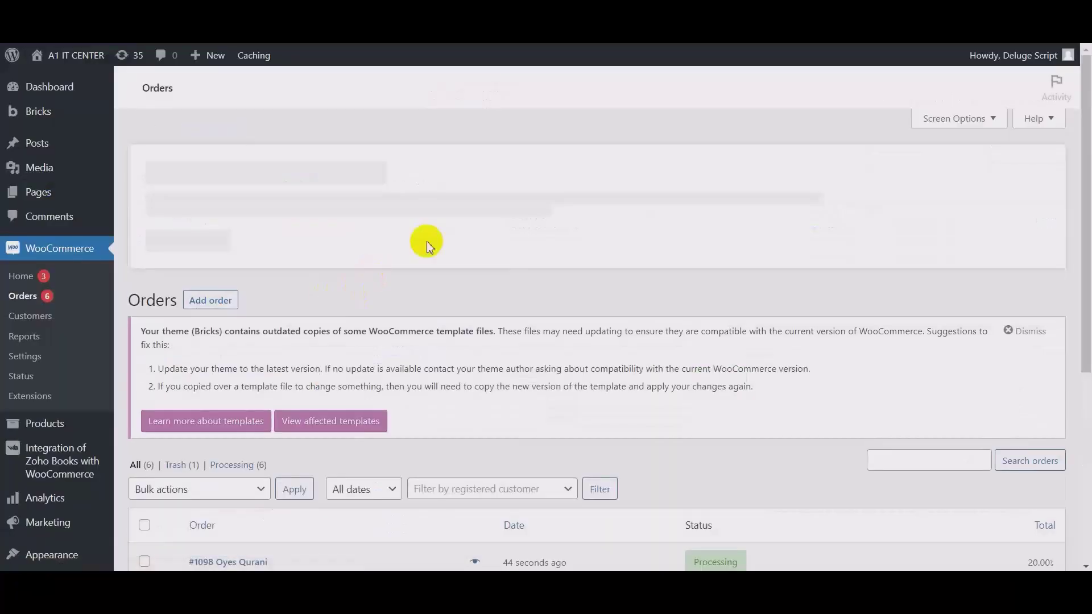
scroll(427, 244, "down", 3)
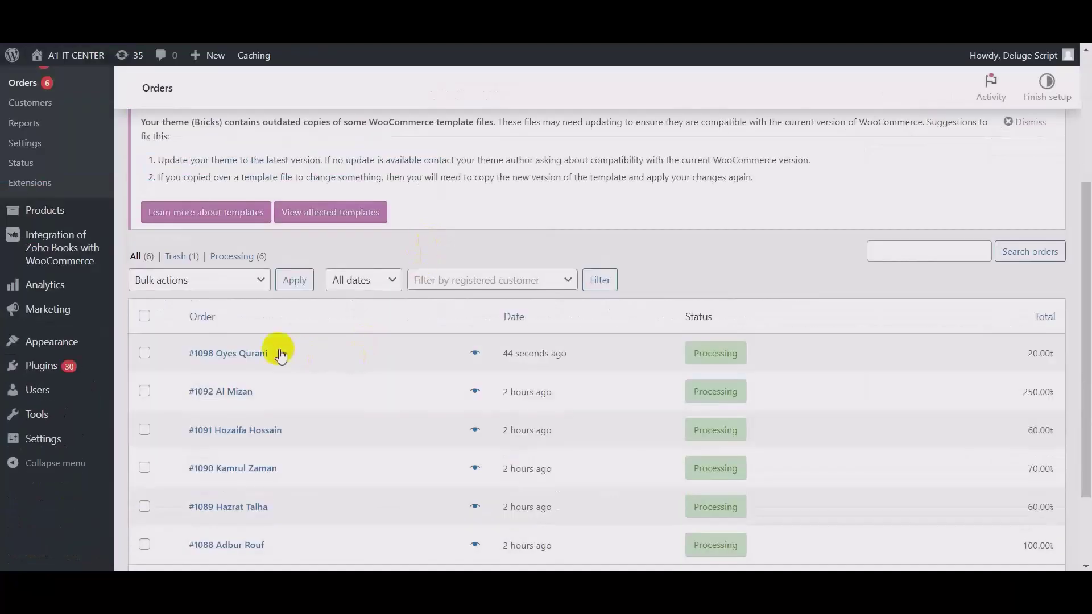
left_click_drag(291, 359, 190, 353)
left_click(592, 357)
left_click_drag(591, 357, 503, 353)
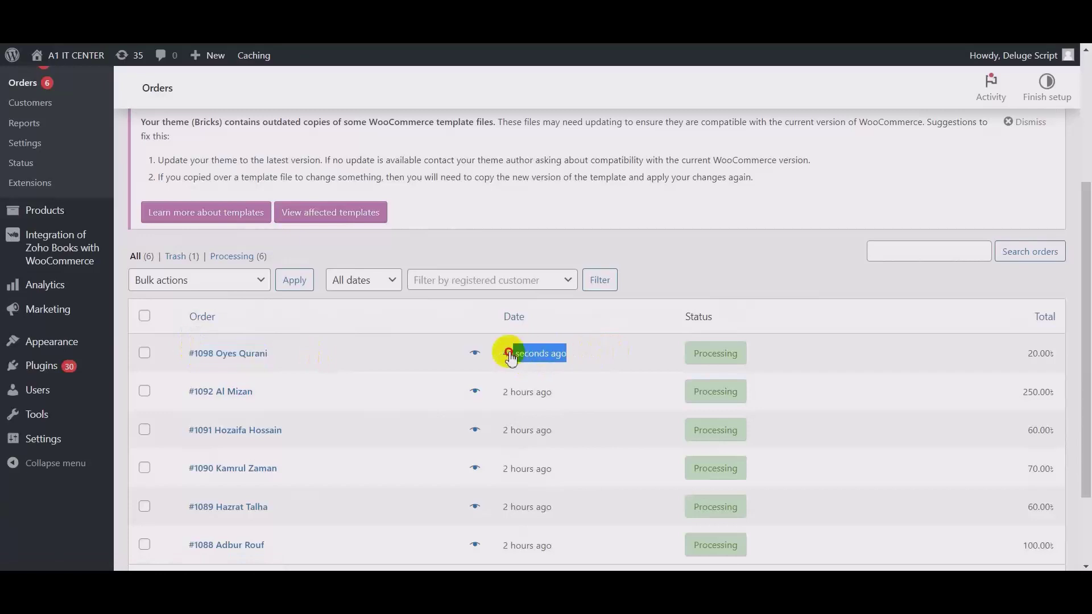
mouse_move(217, 359)
left_mouse_down()
mouse_move(195, 358)
mouse_move(215, 361)
left_mouse_up()
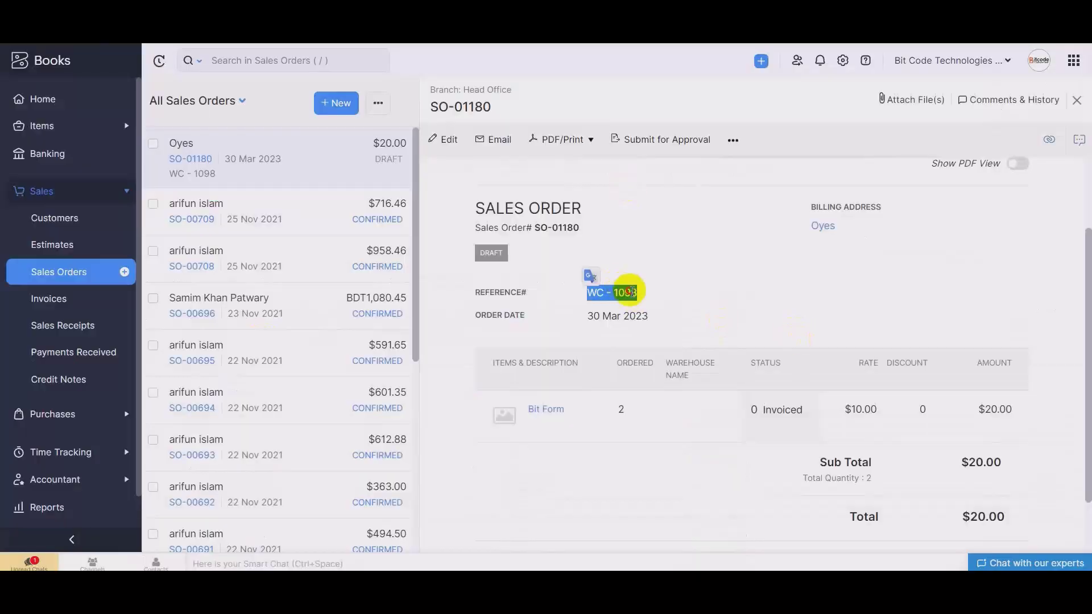
left_click_drag(642, 290, 586, 293)
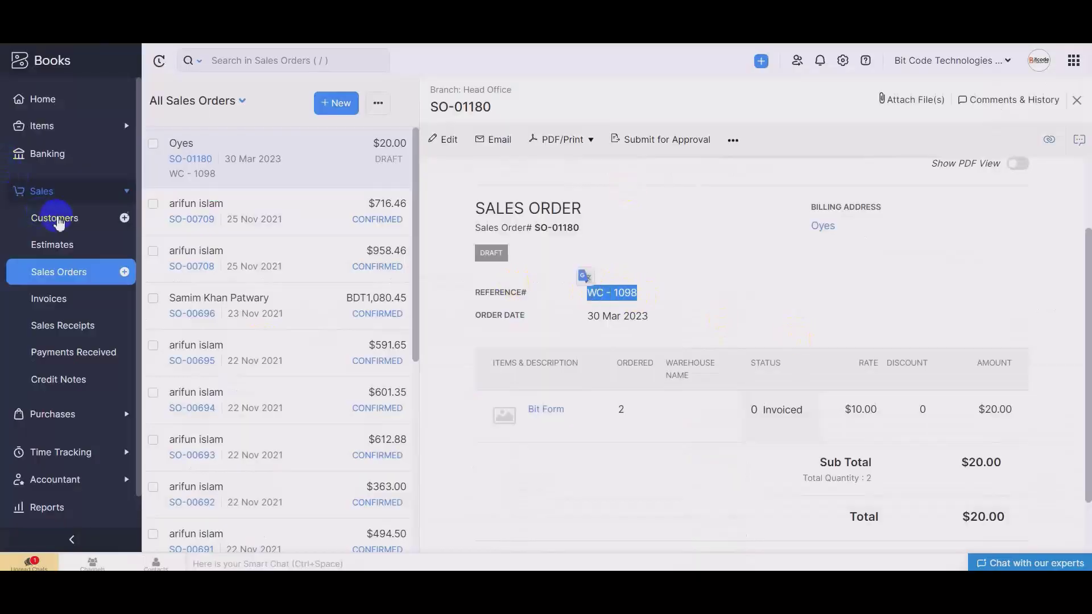
Find the new WooCommerce order's customer in the Zoho Books customer list and open its record
left_click(61, 221)
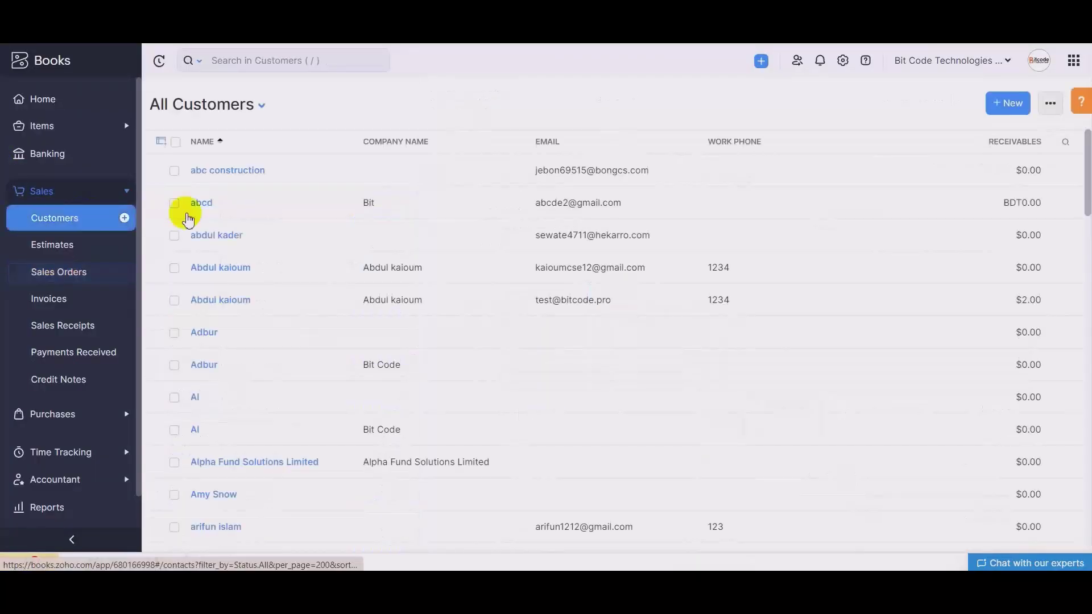
scroll(277, 224, "down", 20)
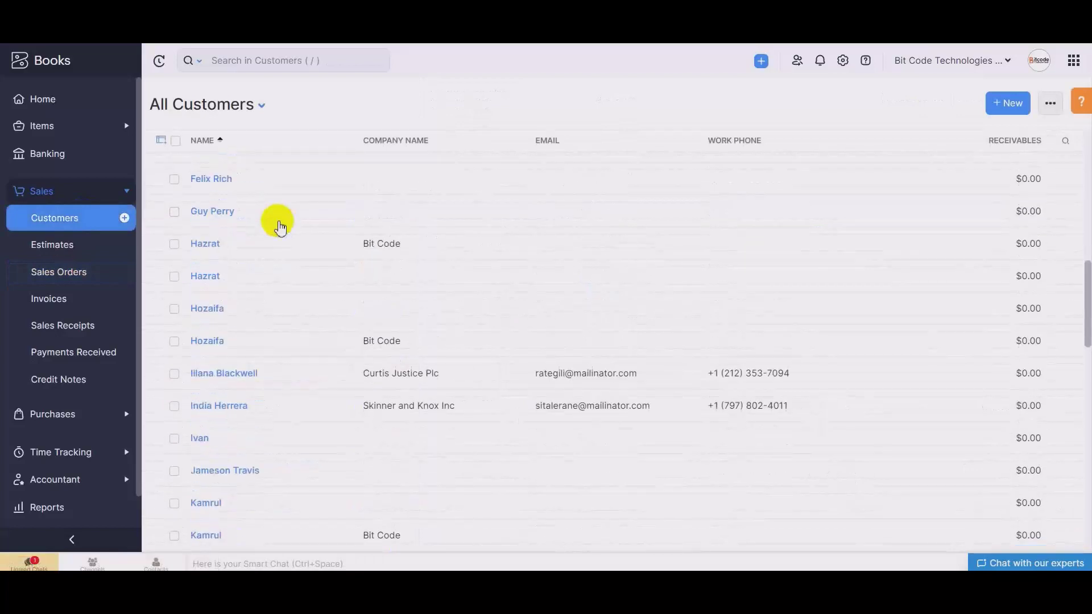
scroll(279, 226, "down", 10)
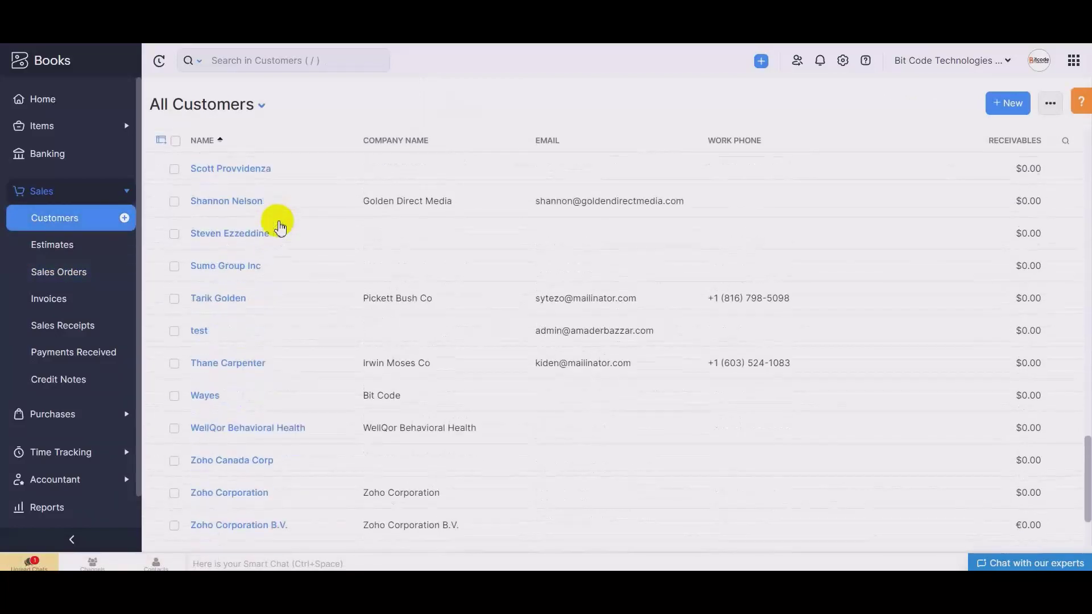
scroll(279, 226, "up", 4)
scroll(280, 227, "up", 4)
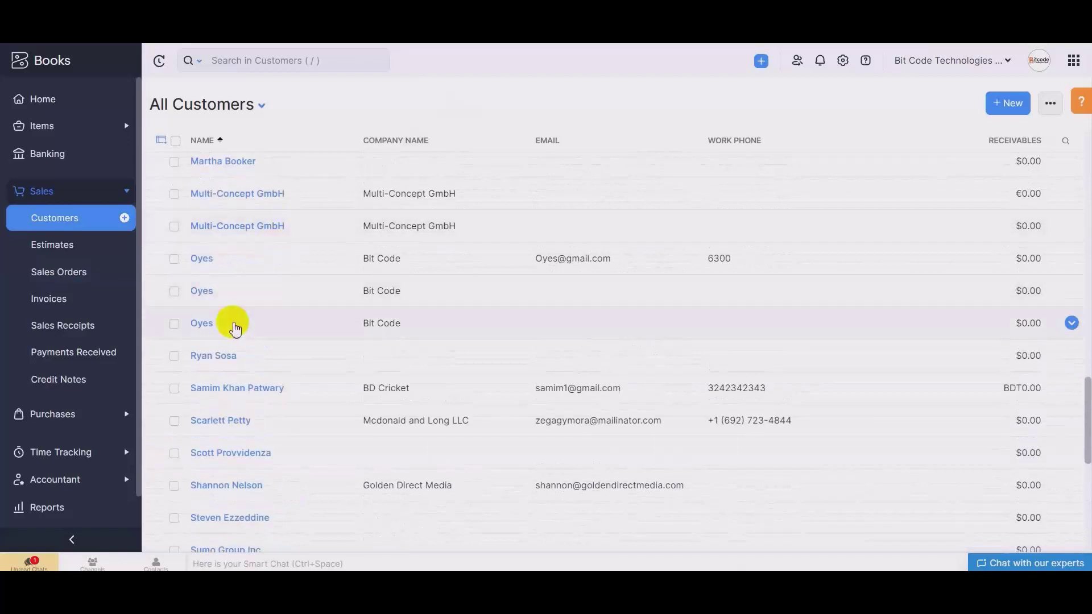
mouse_move(236, 327)
left_mouse_down()
mouse_move(178, 317)
mouse_move(220, 321)
left_mouse_up()
left_click(211, 323)
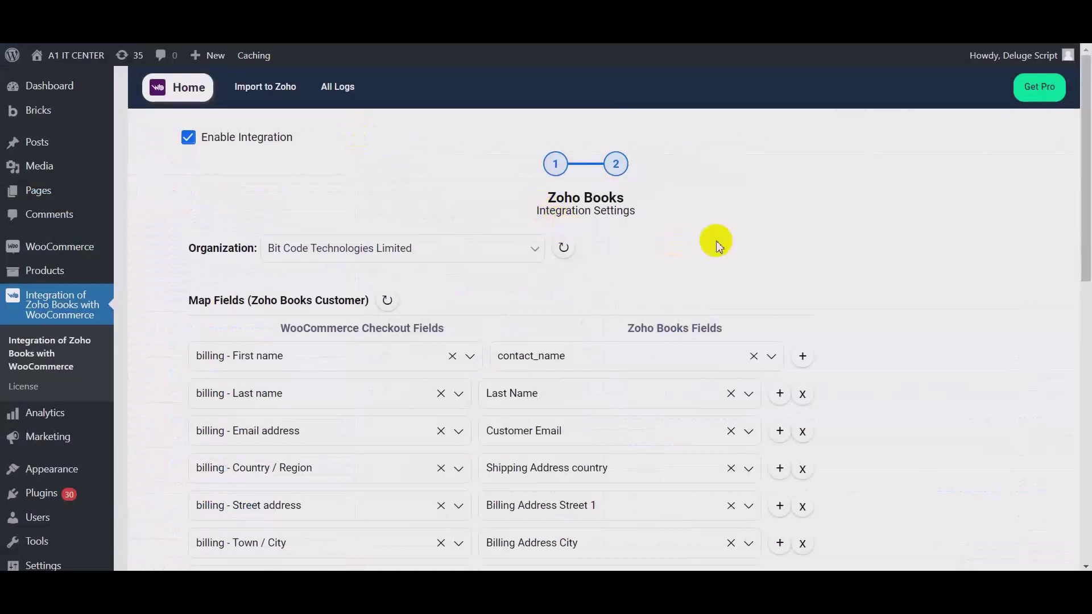
In All Logs, copy the success API responses of the sales order and customer entries
left_click(344, 95)
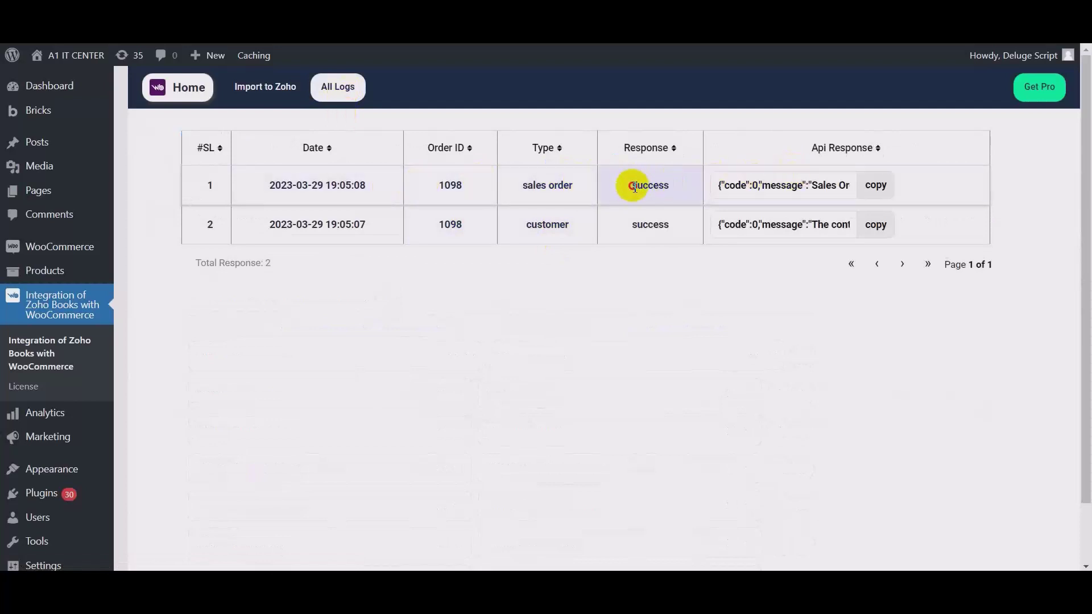
left_click_drag(634, 187, 686, 185)
double_click(641, 226)
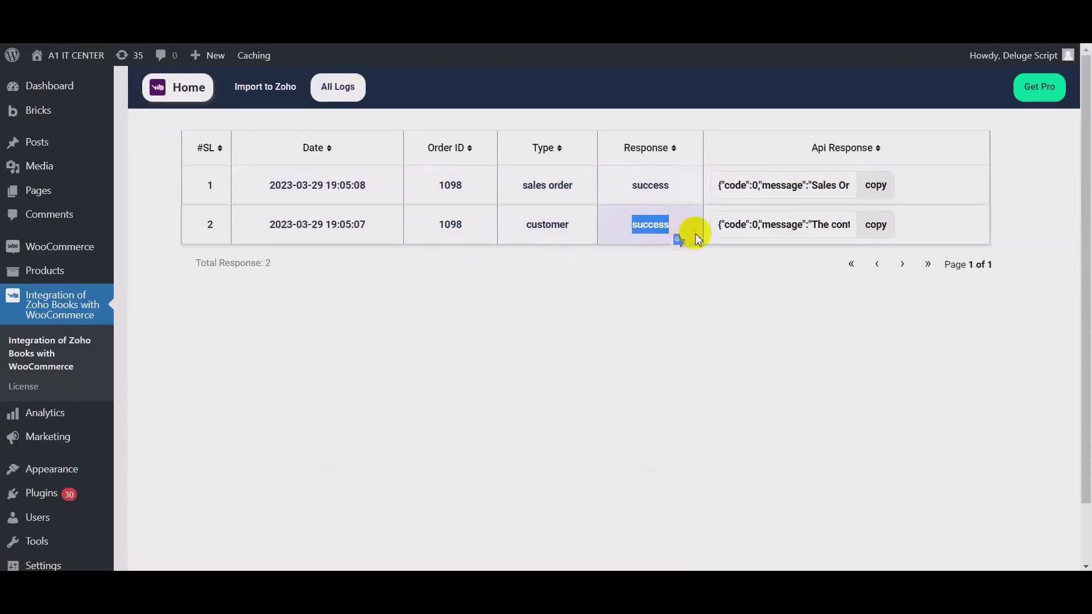
left_click(871, 189)
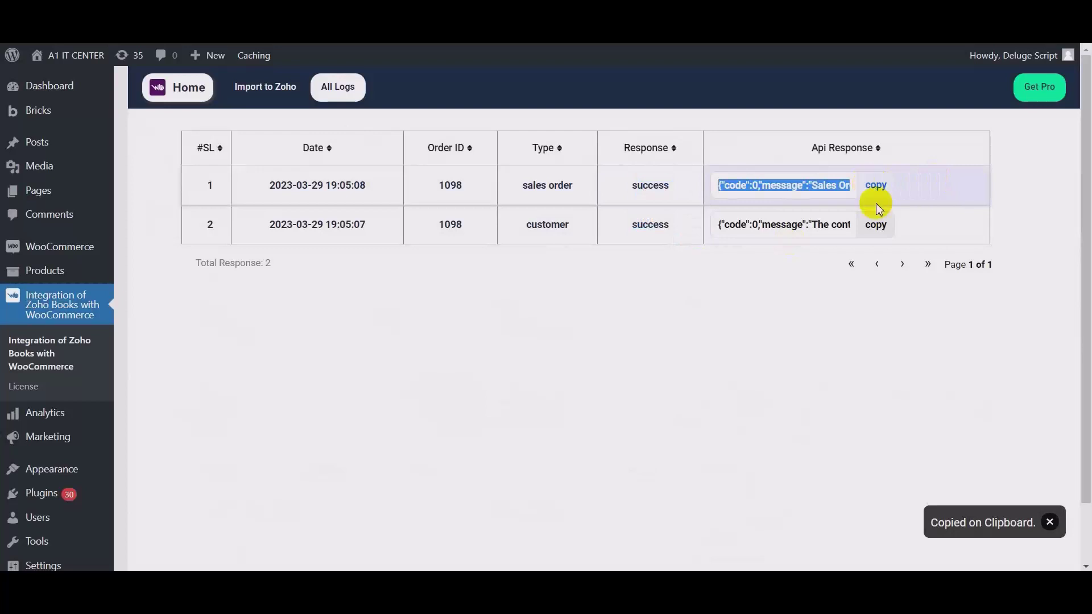
left_click(876, 225)
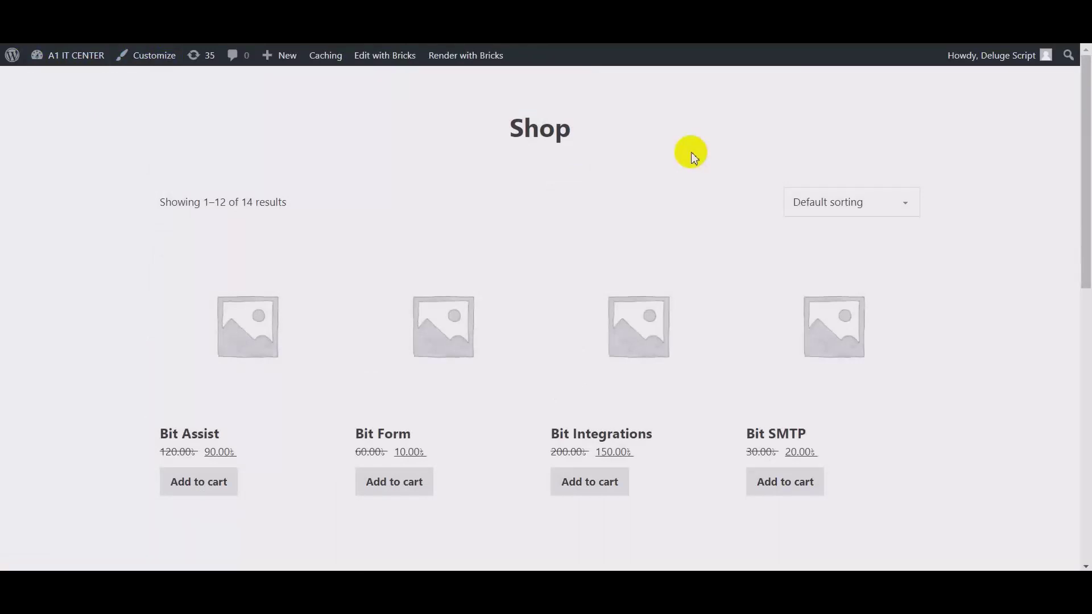
Add Bit Integrations and Bit SMTP to the cart and go to the Cart page
scroll(672, 256, "down", 2)
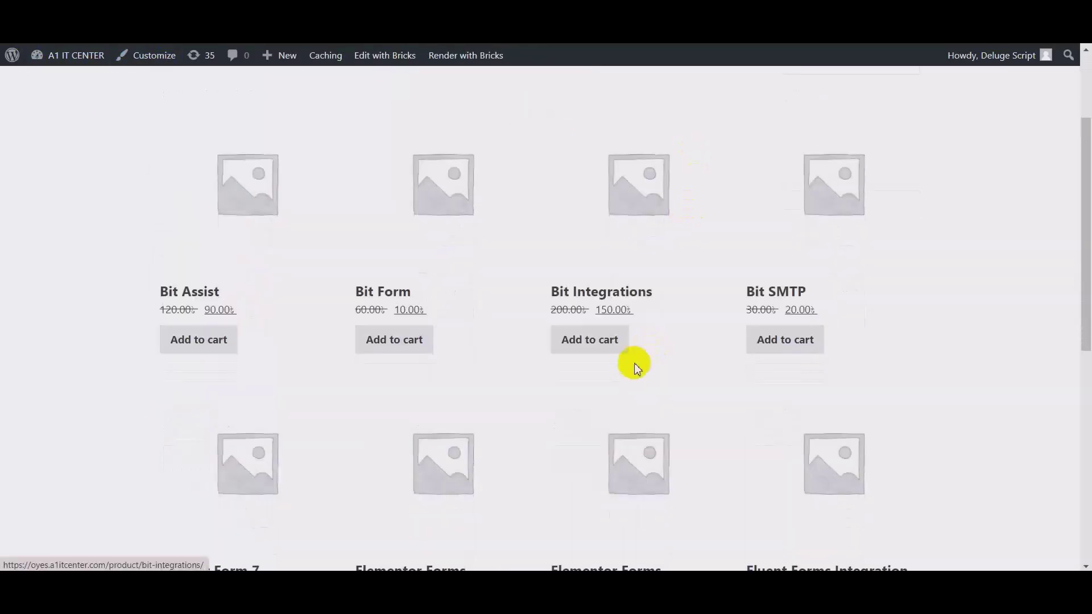
left_click(620, 350)
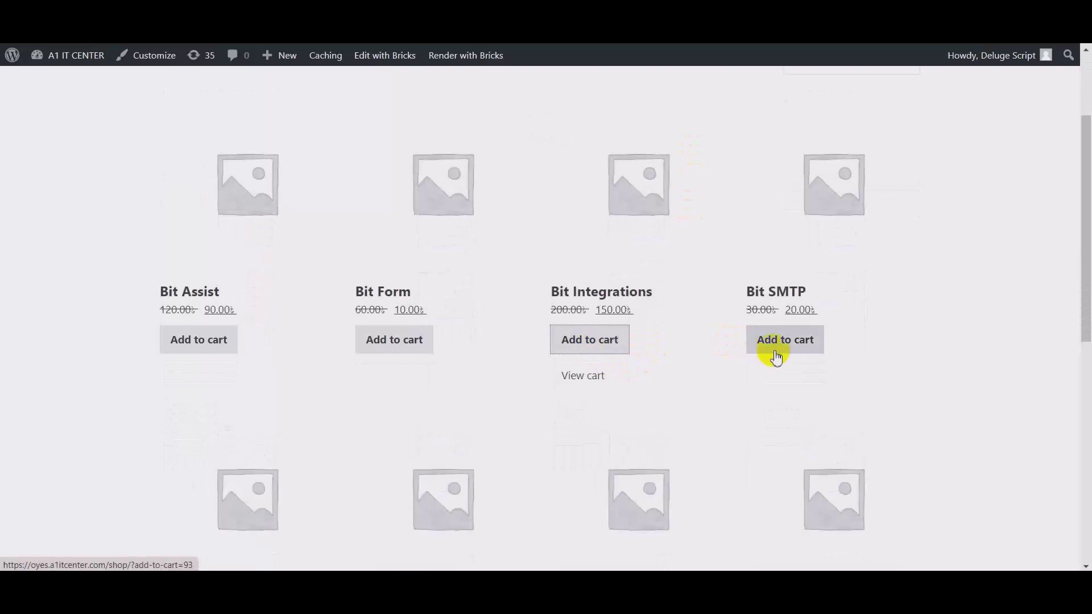
left_click(799, 351)
scroll(617, 249, "down", 2)
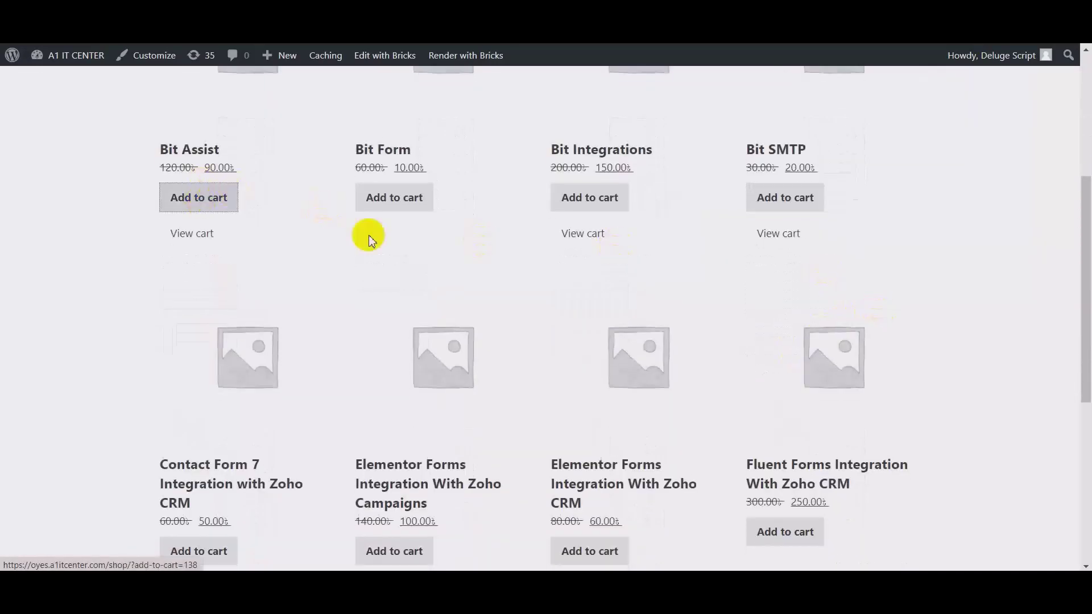
scroll(578, 433, "up", 3)
left_click(576, 450)
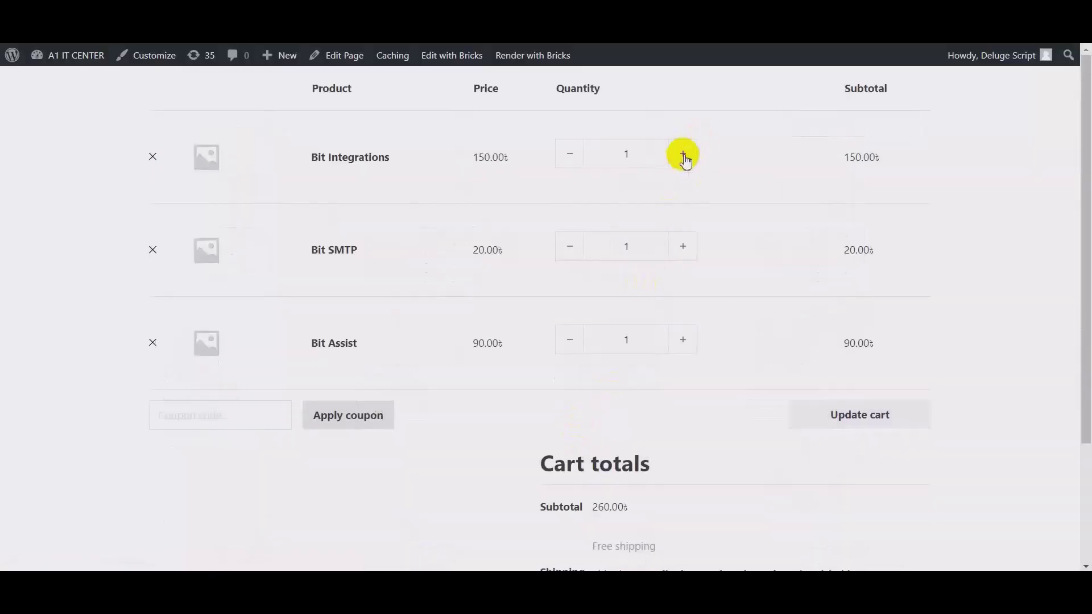
Update the cart to 4 Bit Integrations, 5 Bit SMTP and 5 Bit Assist
left_click(683, 155)
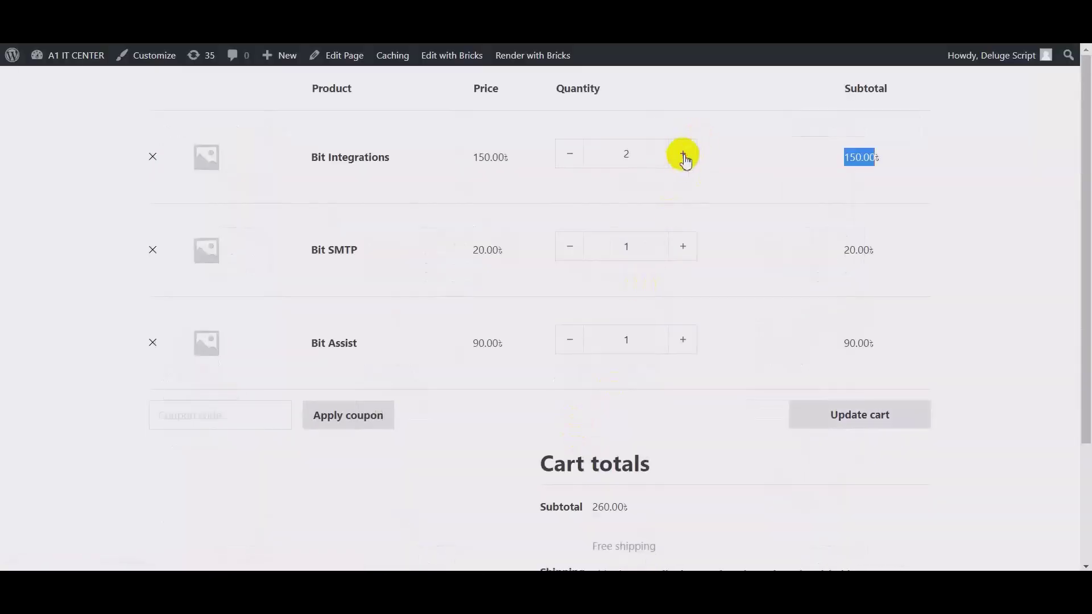
left_click(684, 247)
left_click(684, 246)
left_click(684, 247)
left_click(684, 246)
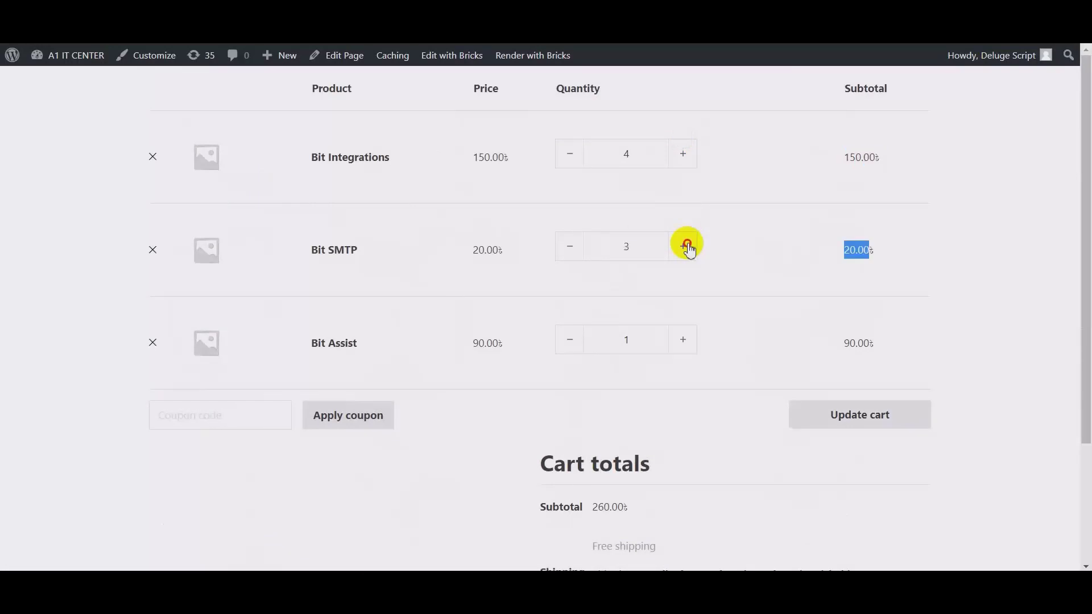
left_click(683, 341)
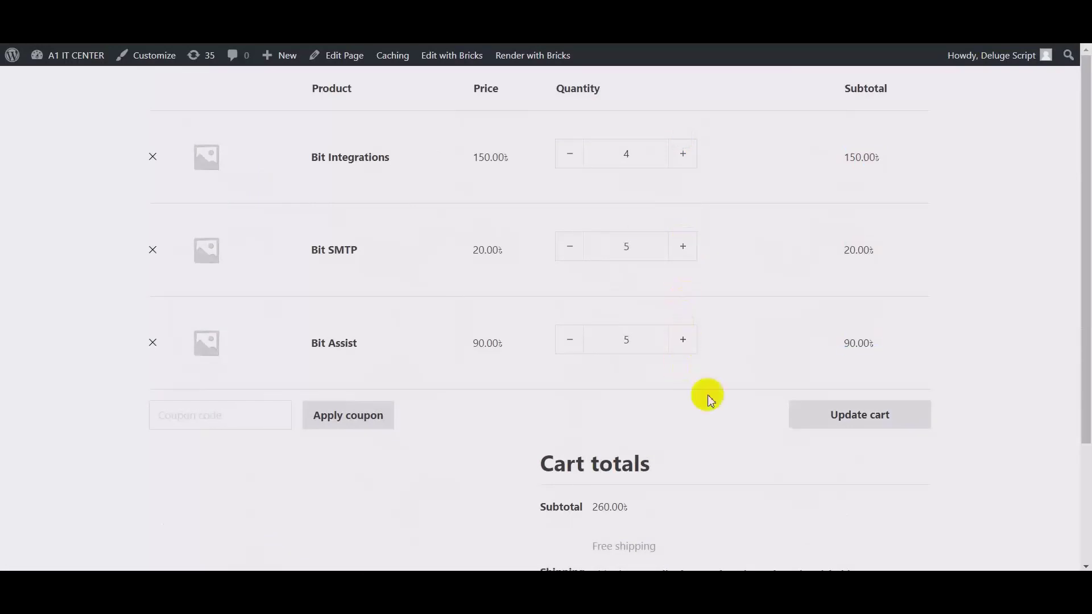
left_click(863, 415)
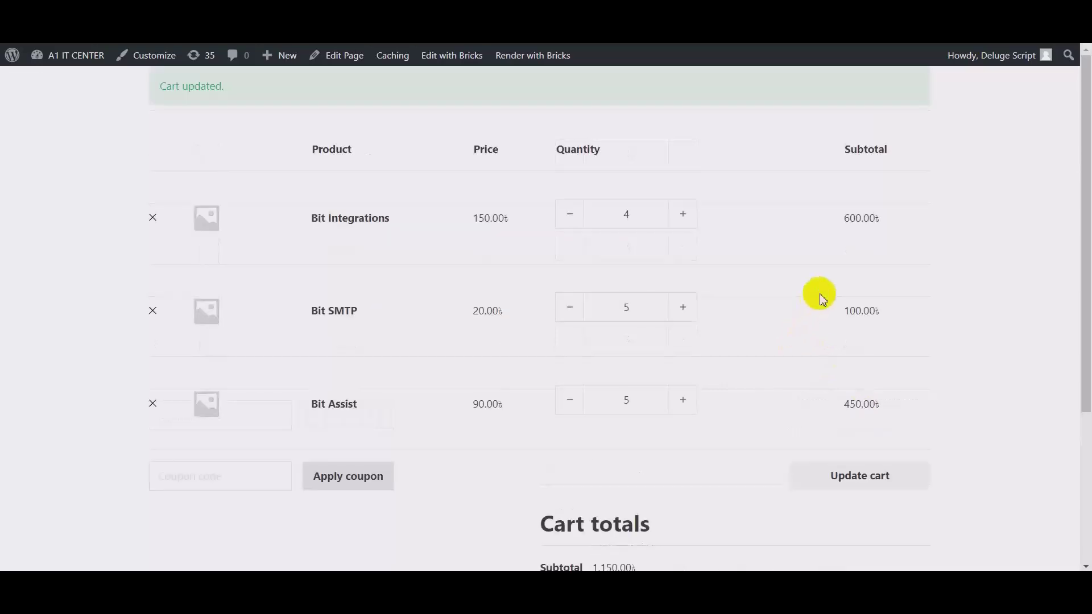
scroll(739, 347, "down", 3)
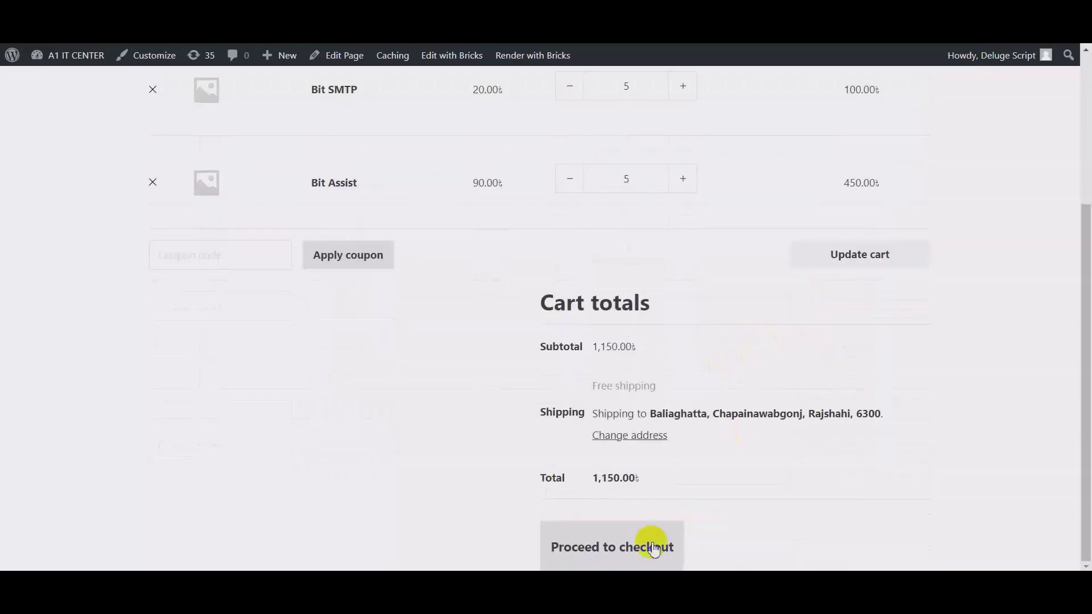
At checkout, replace the billing first name, last name and e-mail address with the new buyer's details
left_click(613, 550)
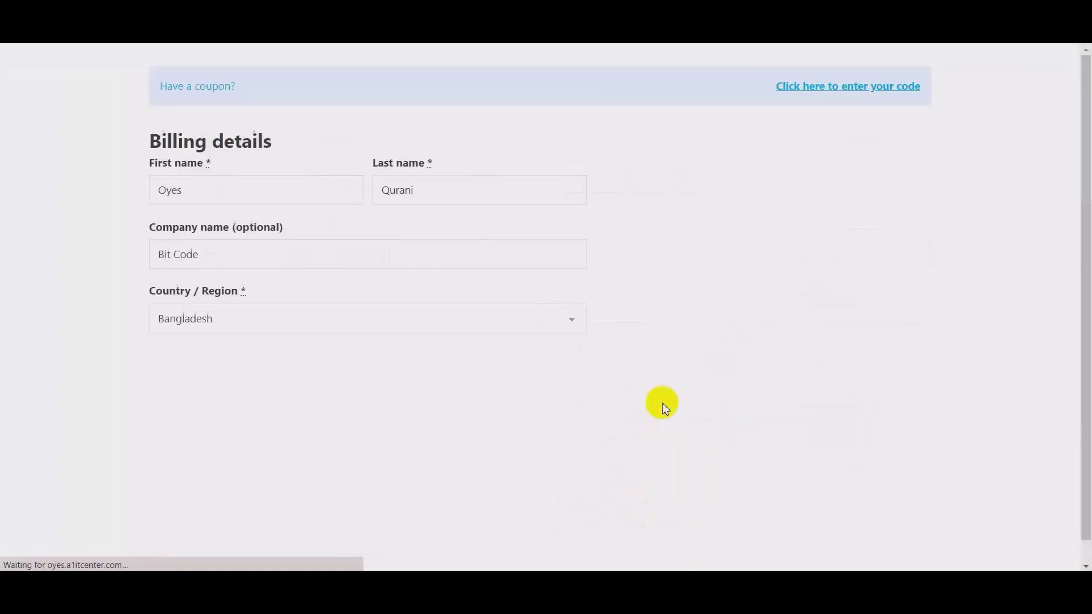
triple_click(160, 193)
type("M")
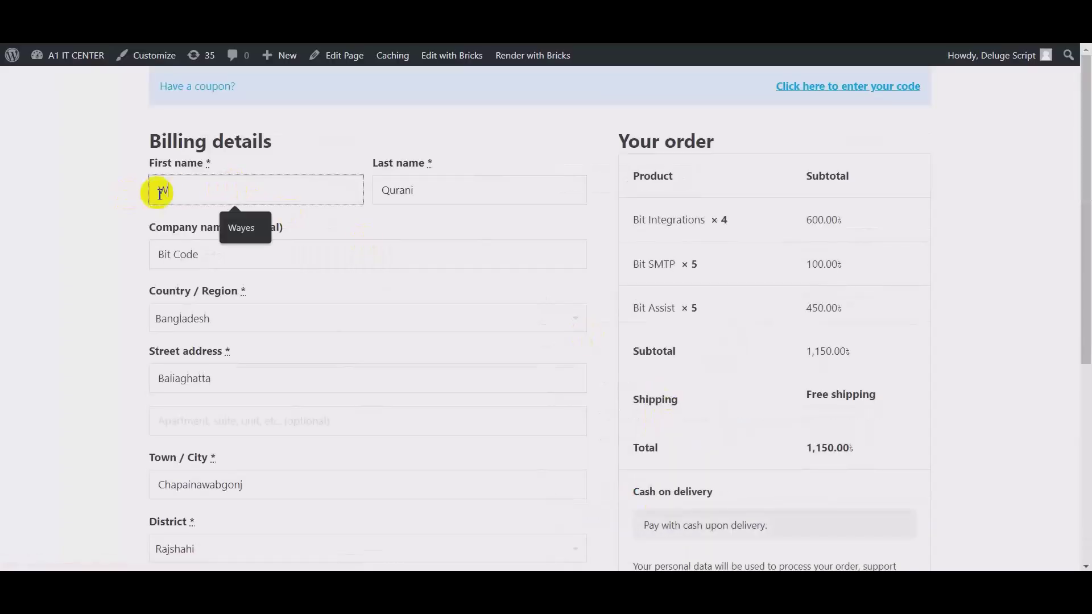
type("ayes")
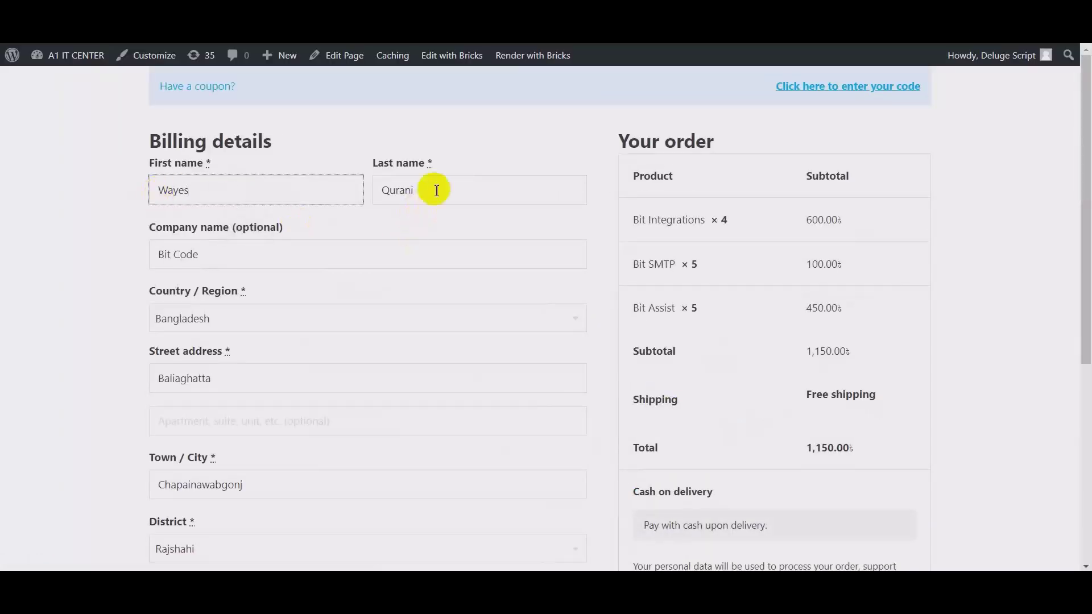
key("Tab")
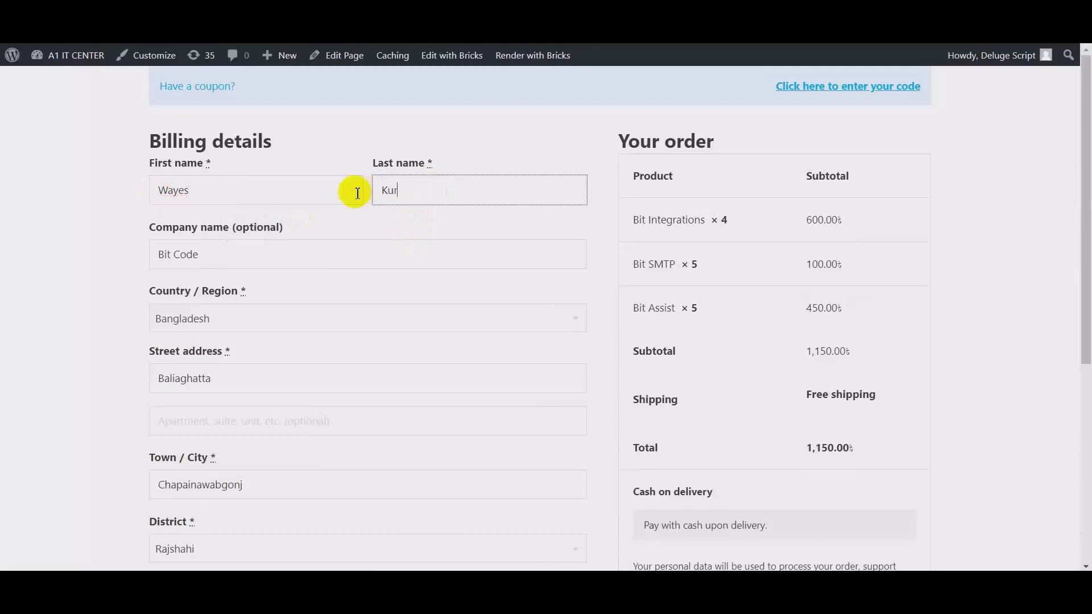
scroll(358, 193, "down", 5)
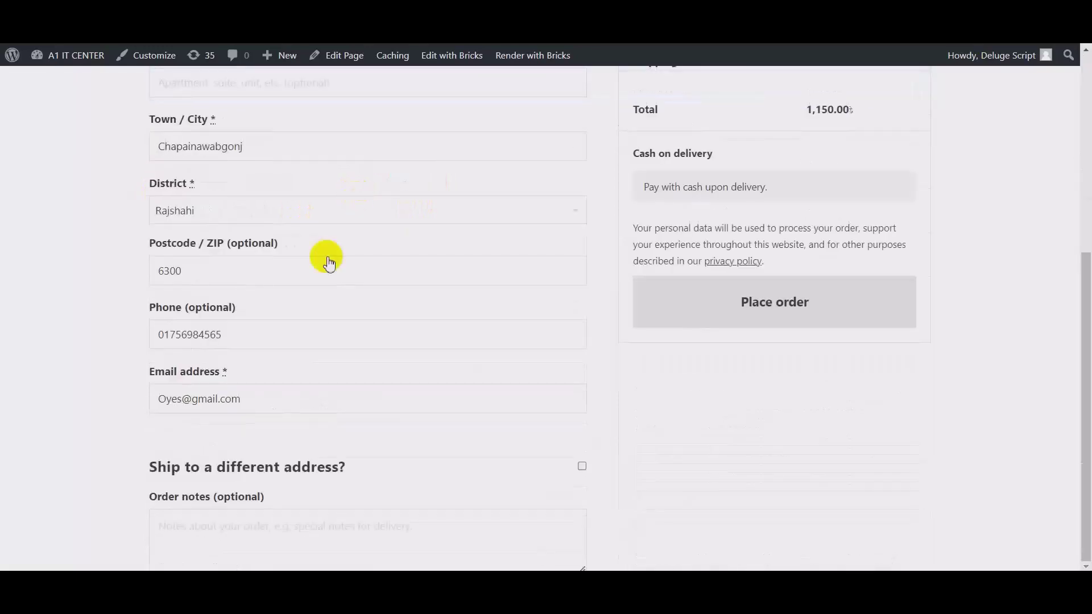
left_click(185, 398)
key("shift+Home")
type("way")
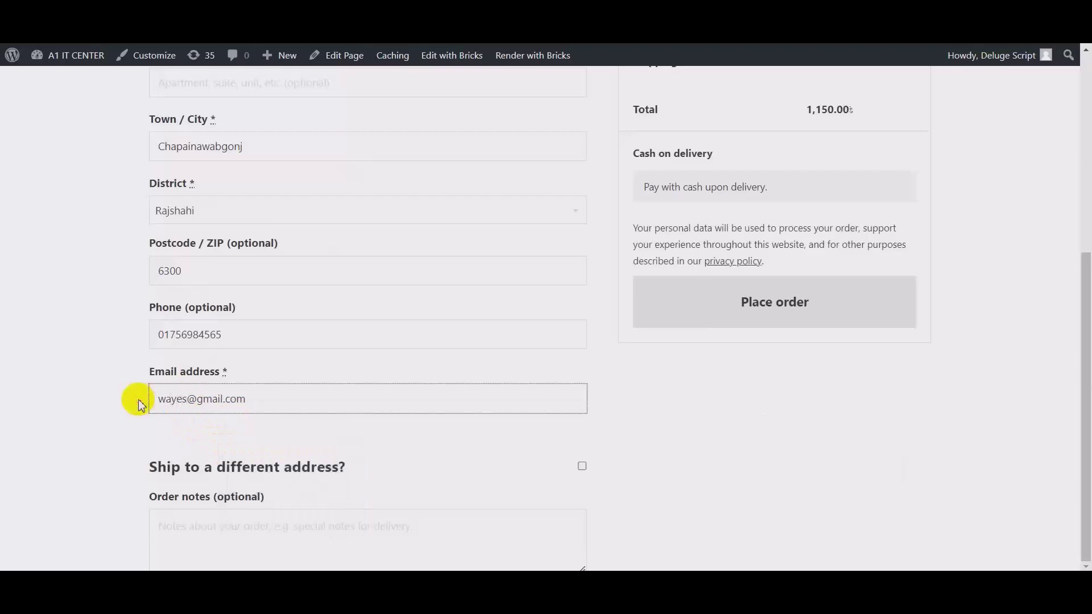
Place the 1,150.00 cash-on-delivery order and check the order-received confirmation
left_click(737, 328)
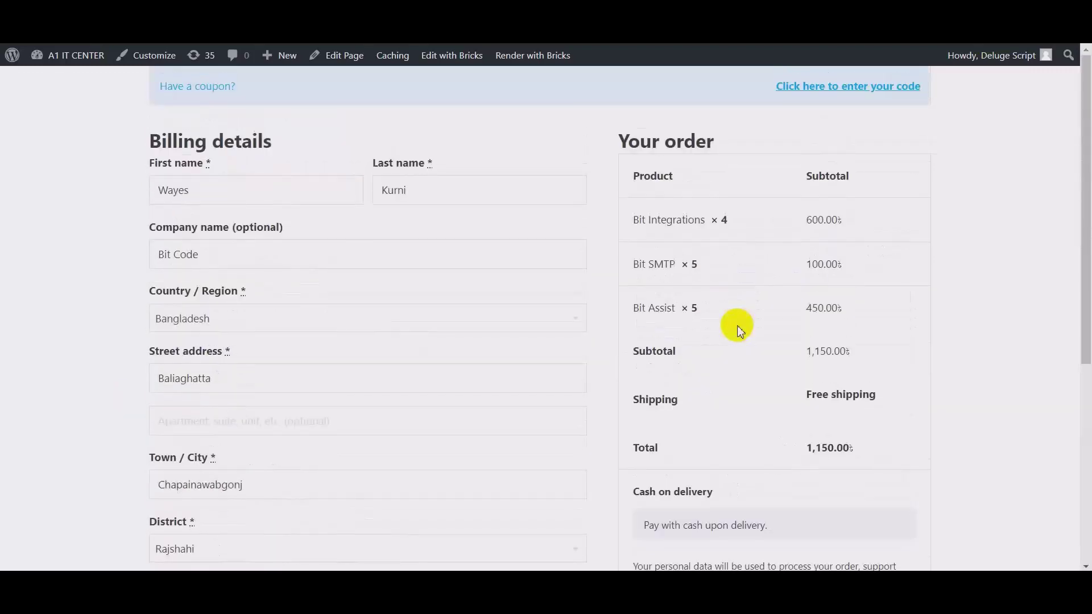
scroll(740, 332, "down", 5)
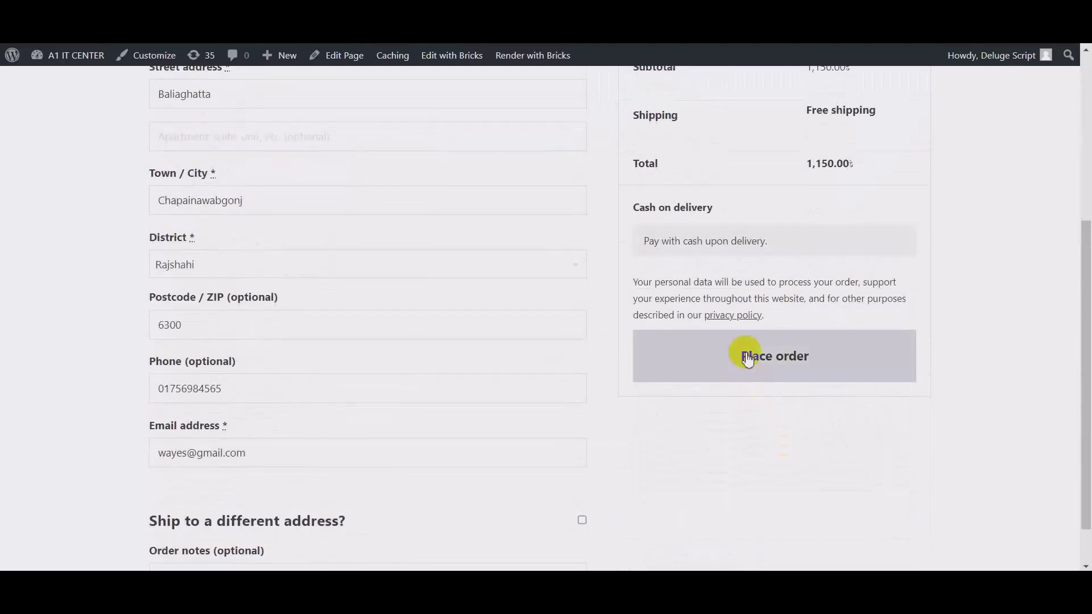
left_click(747, 358)
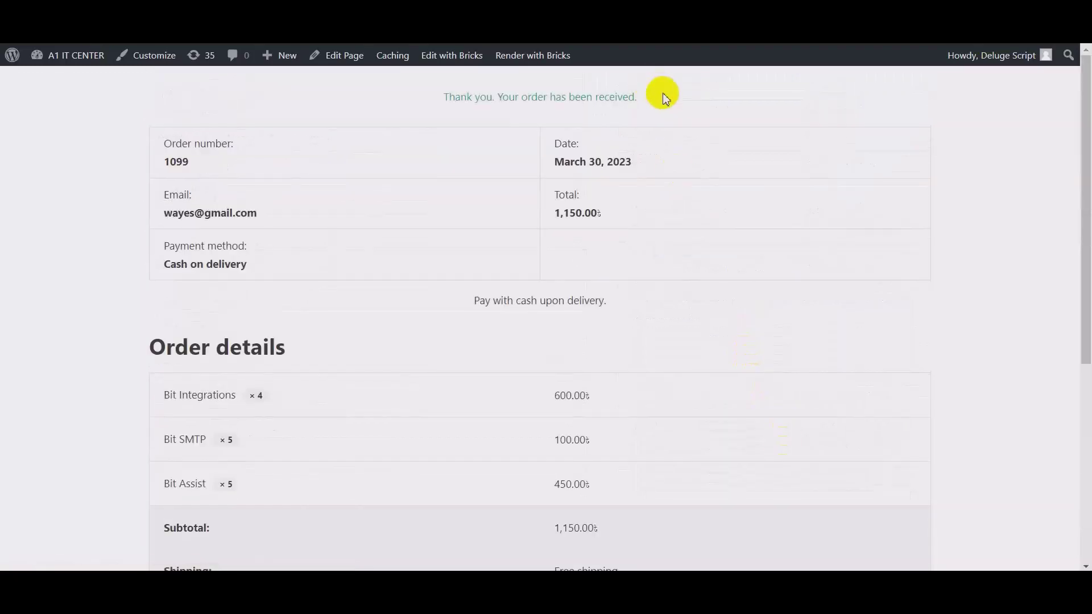
left_click_drag(666, 98, 435, 97)
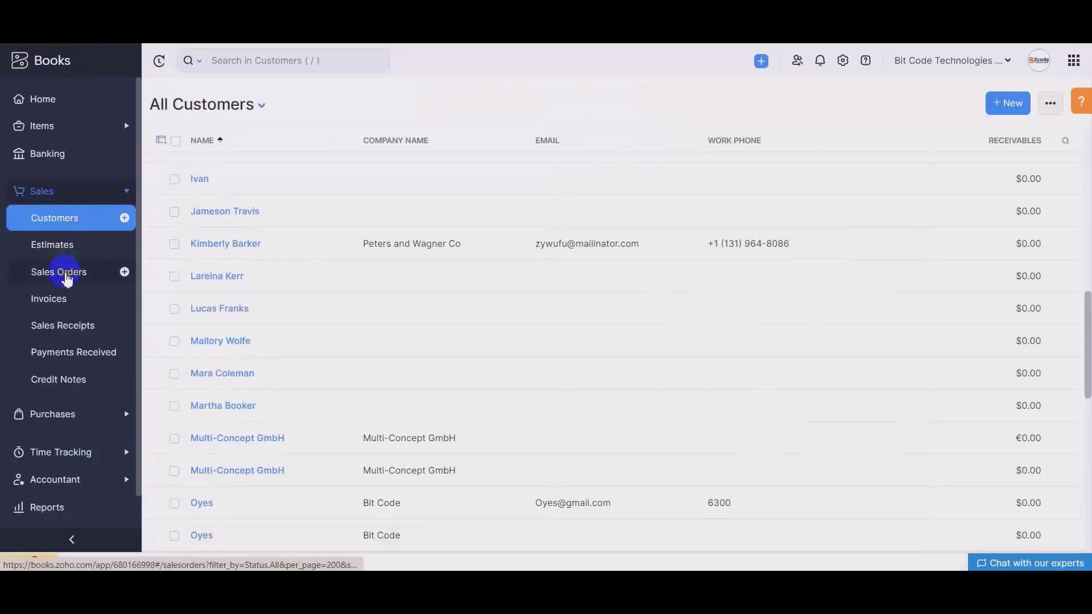
Open the newest $1,150.00 draft sales order SO-01181 and check its WC-1099 reference and item lines
left_click(62, 274)
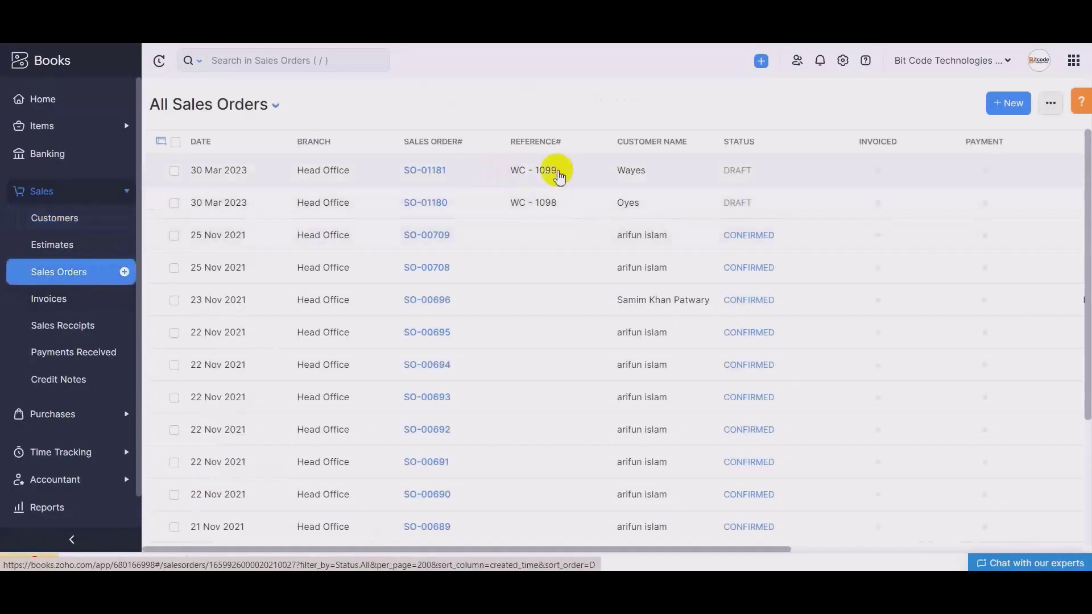
left_click(587, 173)
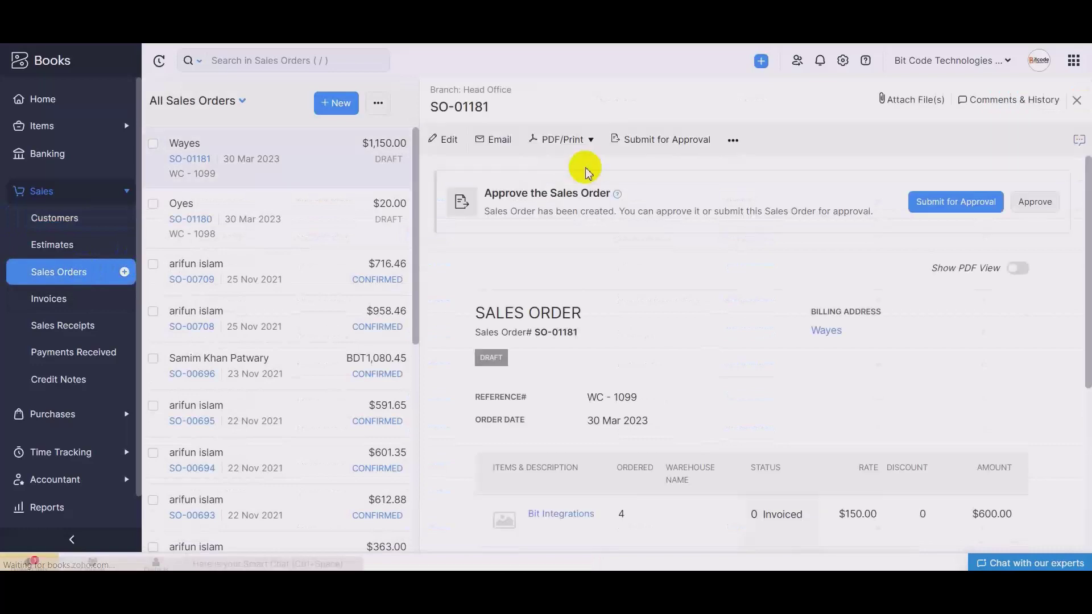
scroll(609, 237, "down", 3)
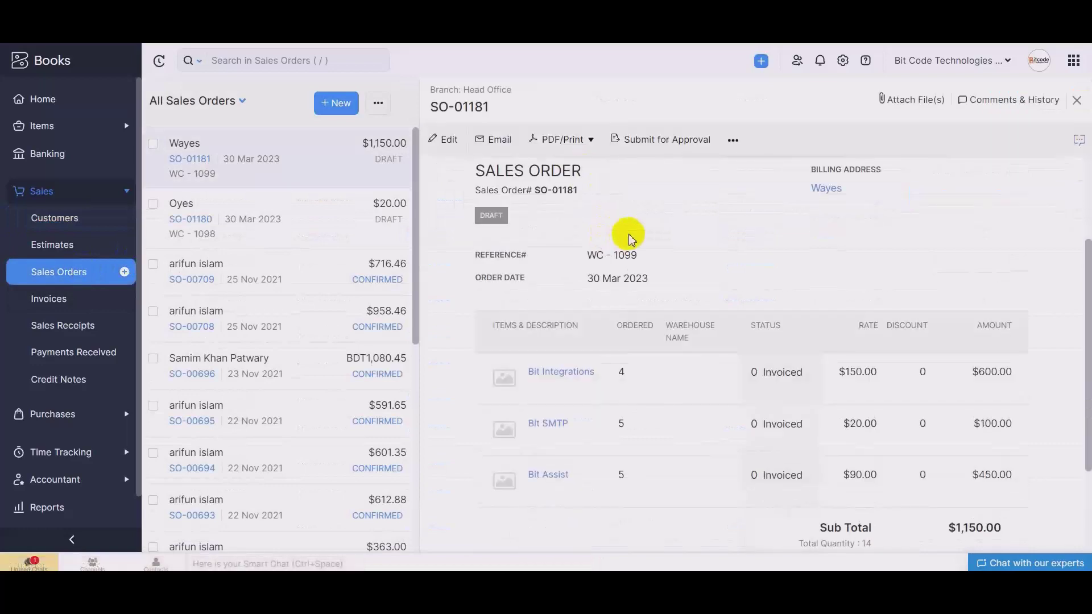
scroll(631, 238, "up", 2)
left_click_drag(649, 327, 590, 328)
left_click(651, 325)
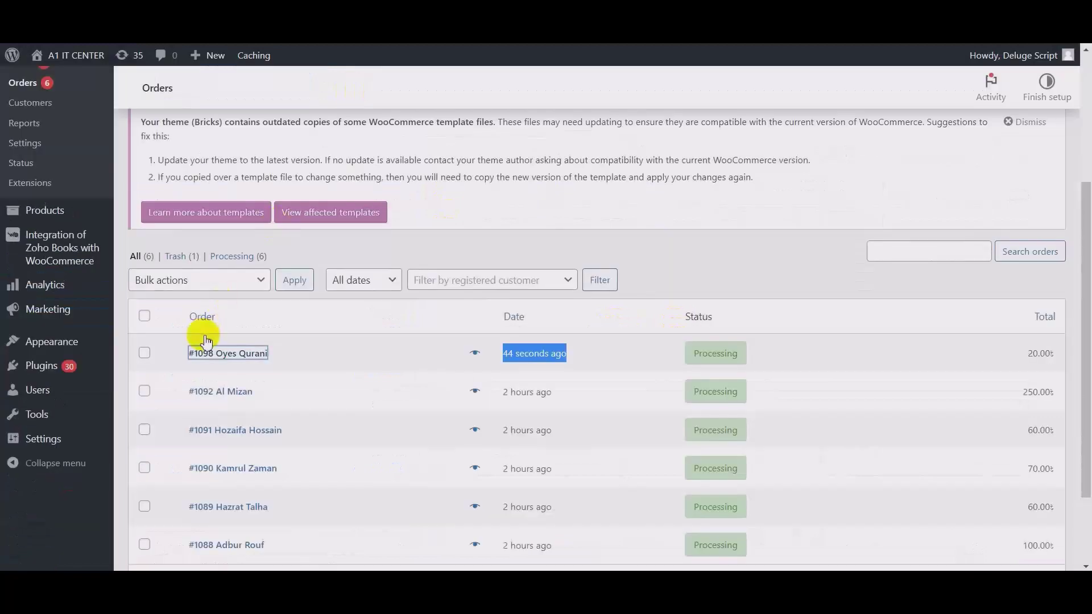
scroll(86, 109, "down", 2)
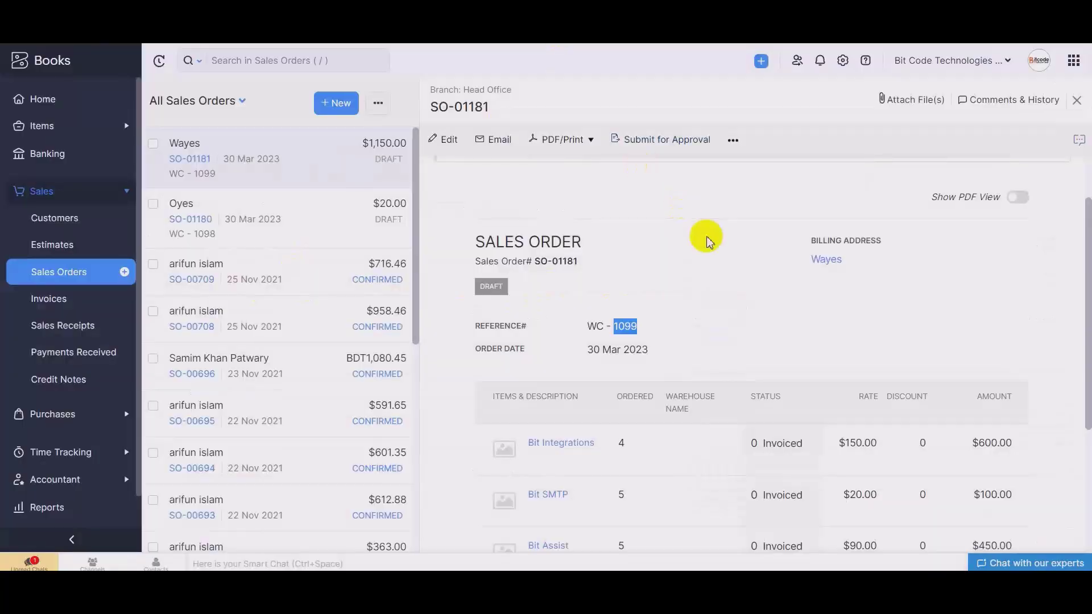
scroll(706, 237, "down", 3)
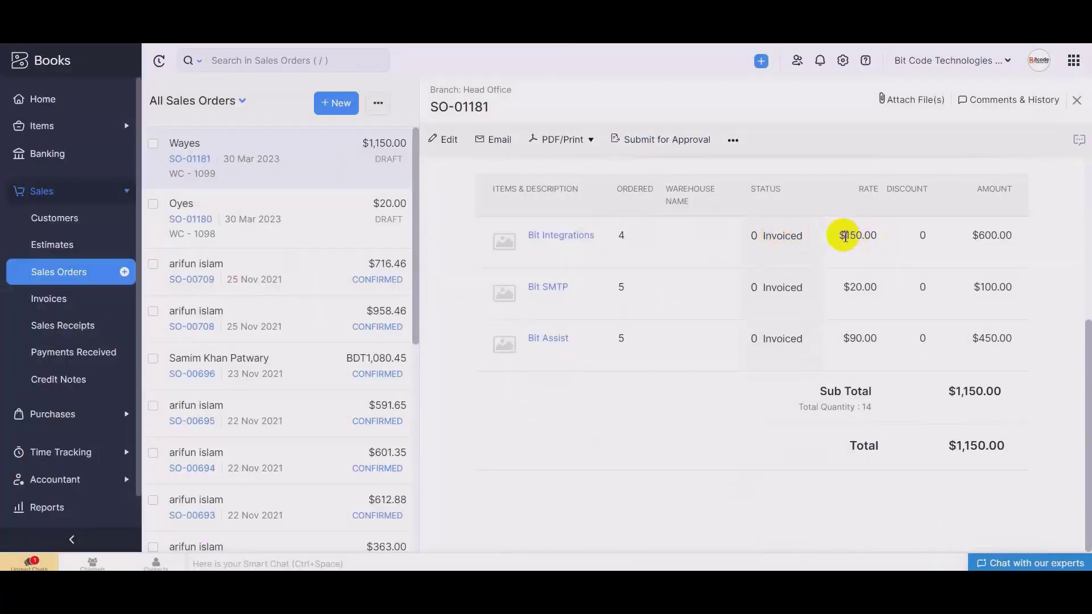
Match Bit Integrations (150.00 rate, 600.00) and Bit SMTP (100.00) amounts between store and sales order
double_click(851, 235)
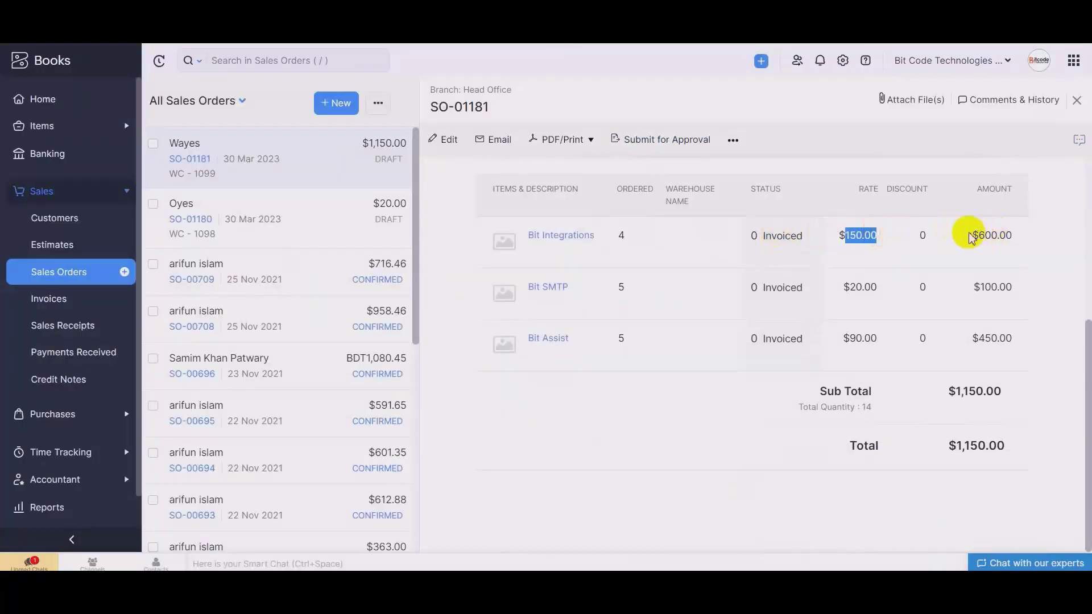
double_click(993, 236)
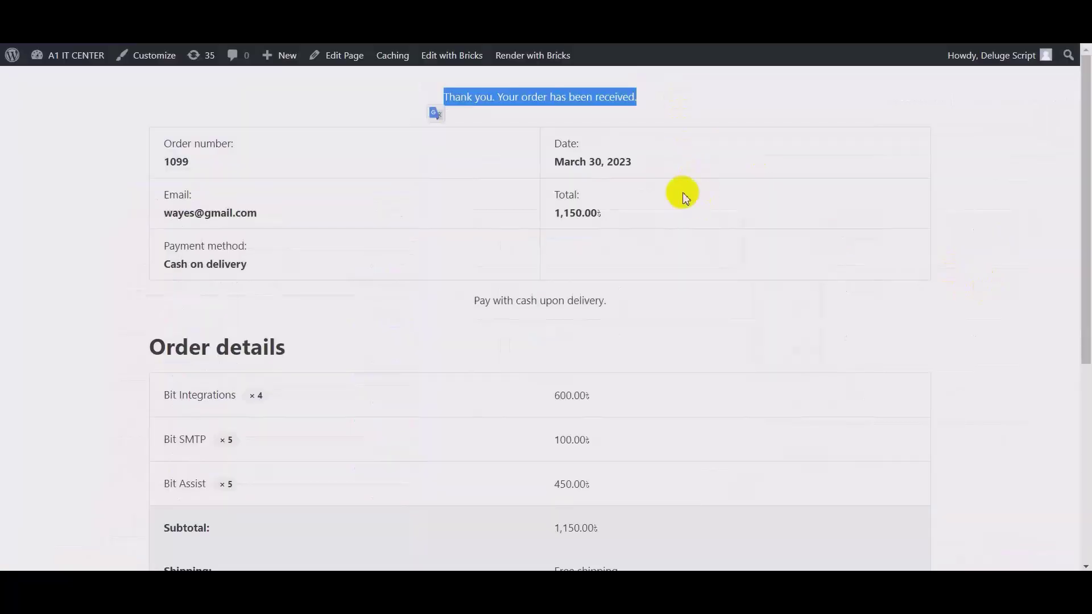
scroll(680, 196, "down", 1)
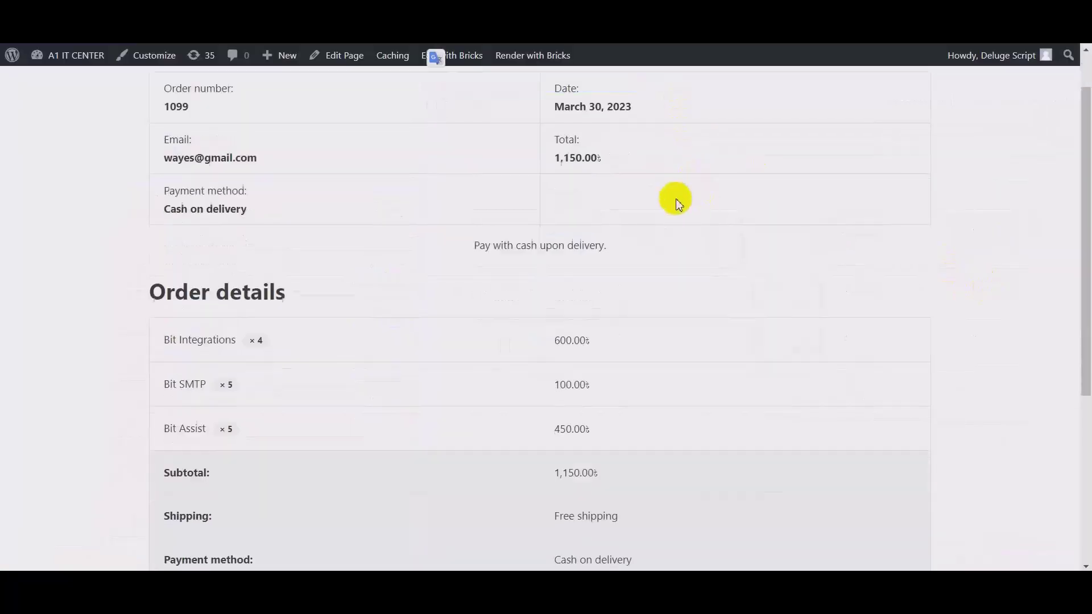
scroll(676, 199, "down", 2)
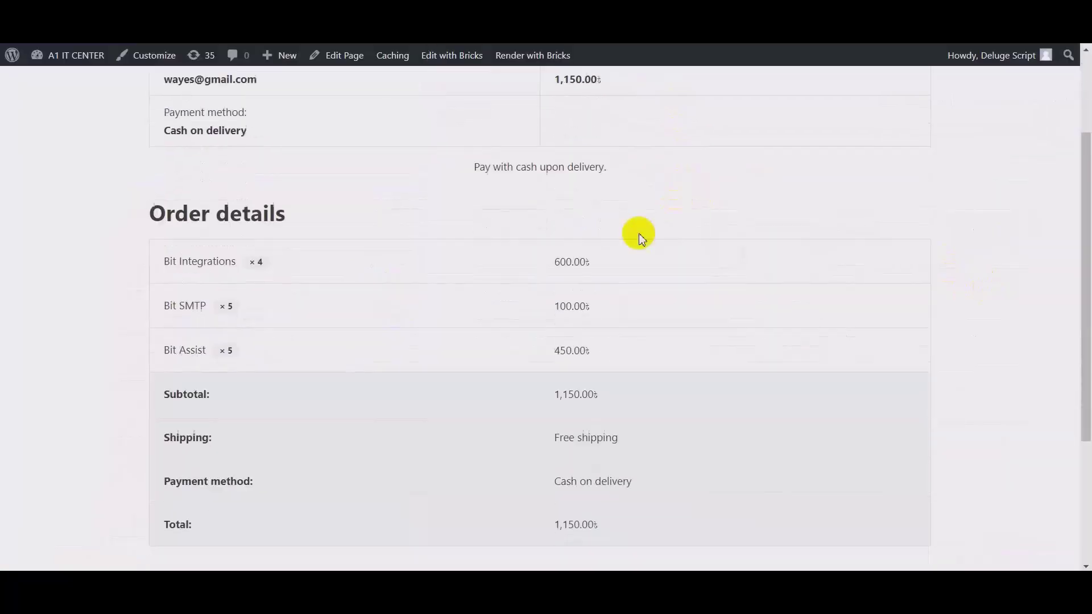
double_click(559, 253)
double_click(983, 251)
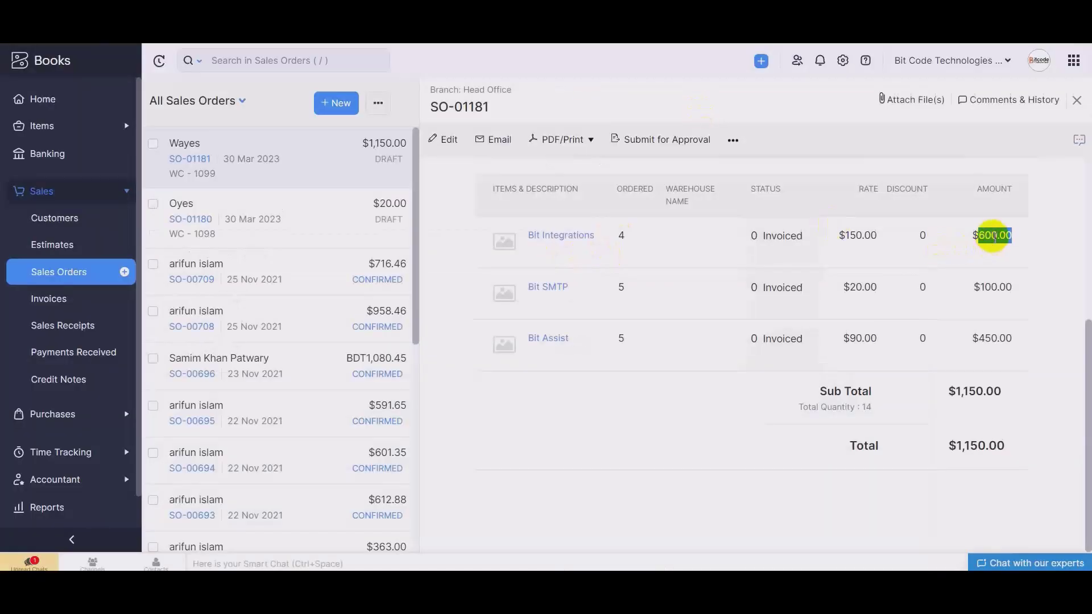
double_click(997, 287)
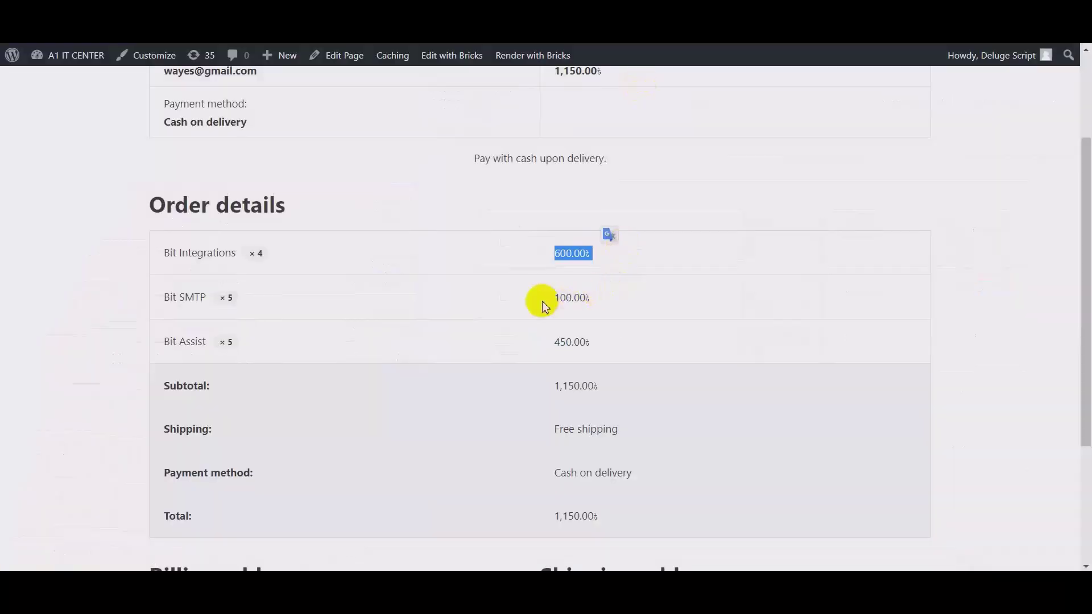
double_click(569, 296)
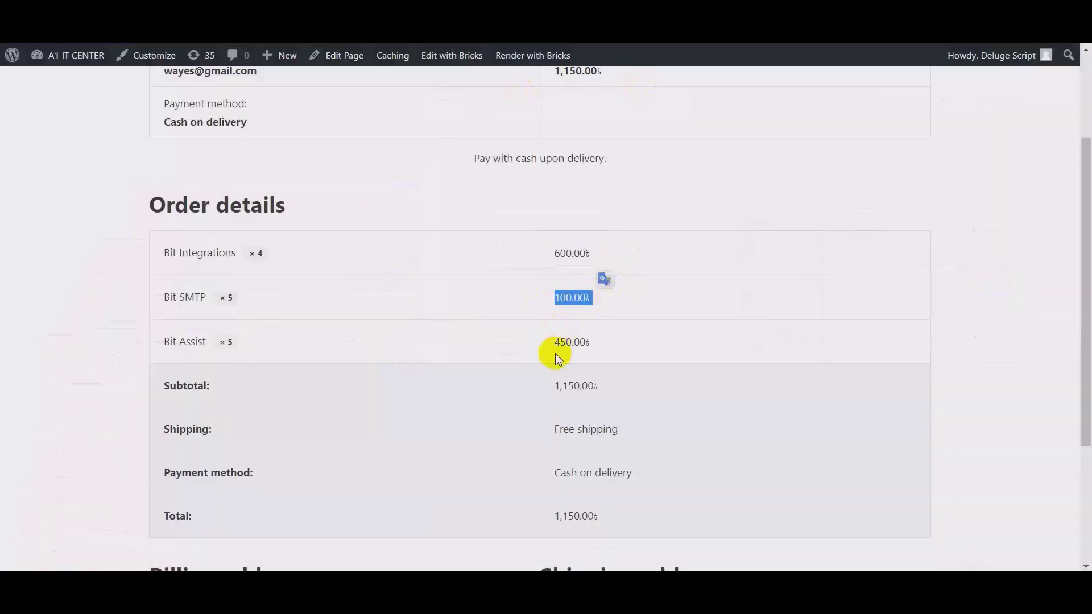
Match the Bit Assist 450.00 amount and the 1,150.00 subtotal between order 1099 and SO-01181
double_click(571, 342)
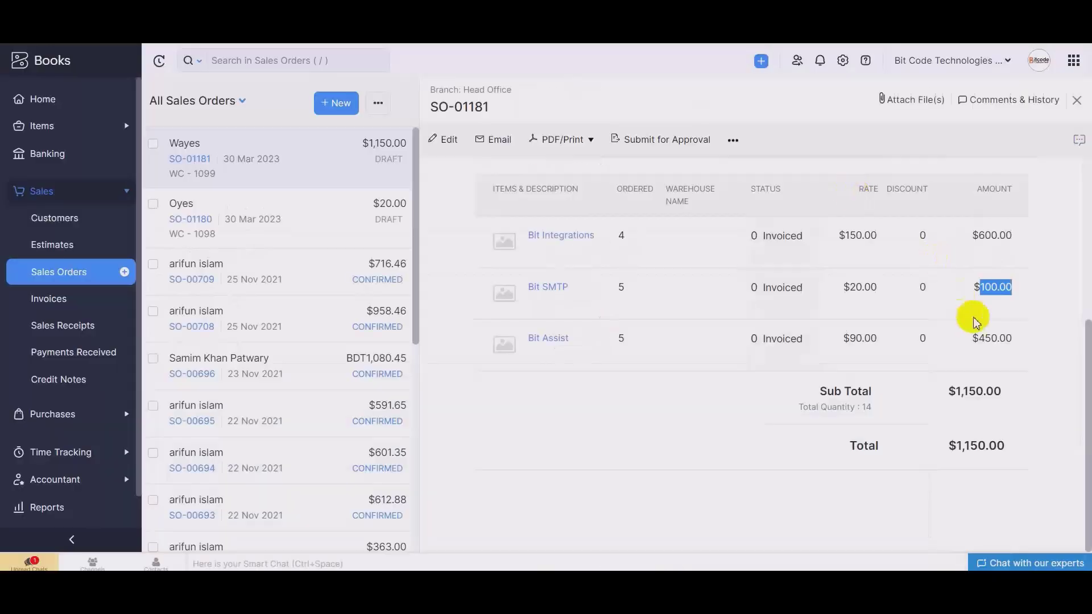
left_click_drag(973, 317, 1019, 340)
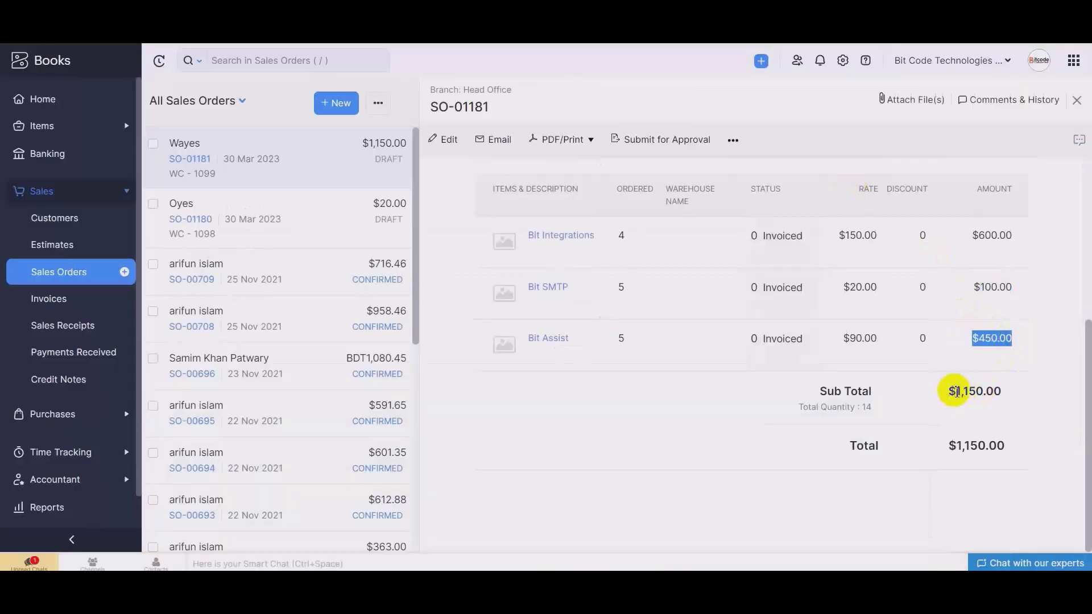
left_click_drag(948, 392, 1008, 390)
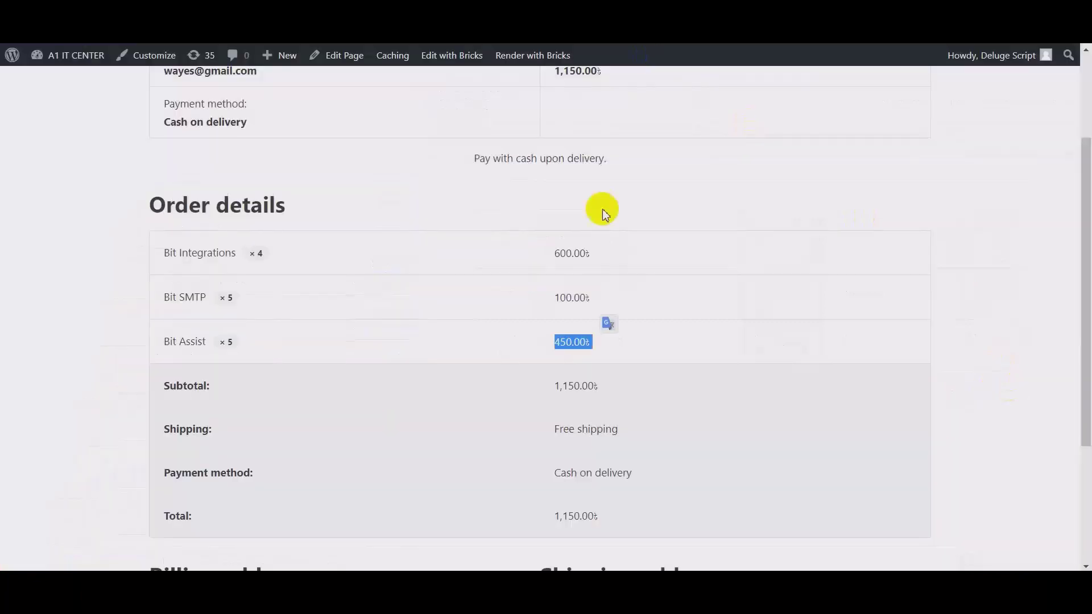
scroll(592, 239, "down", 2)
left_click_drag(546, 246, 632, 246)
left_click(637, 228)
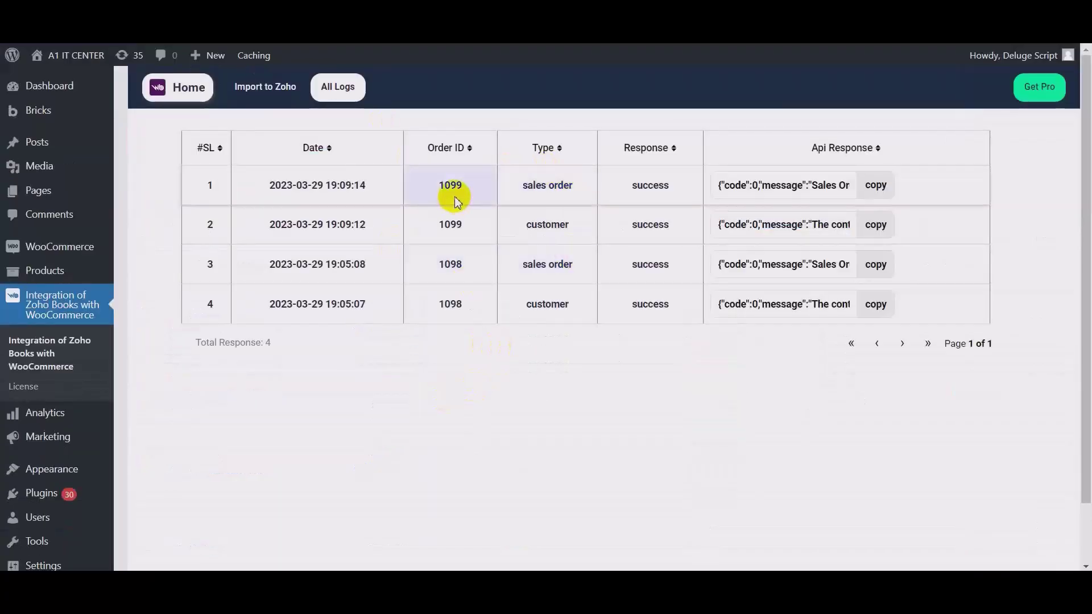
Copy and verify the success log entries for order 1099's sales order and customer syncs
left_click(874, 188)
left_click(877, 224)
left_click_drag(626, 183, 674, 188)
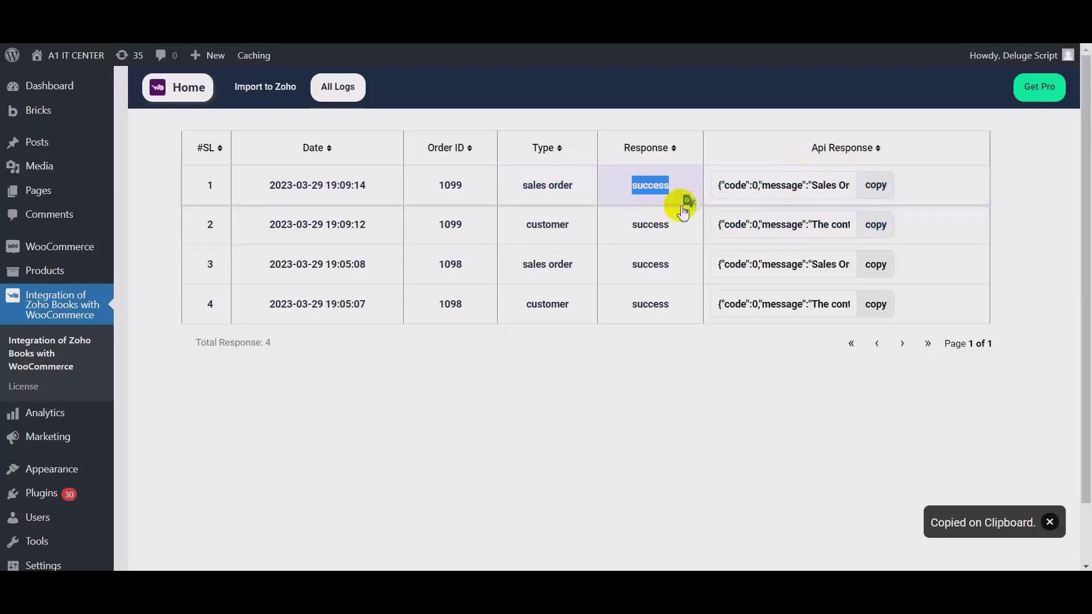
left_click_drag(628, 223, 683, 222)
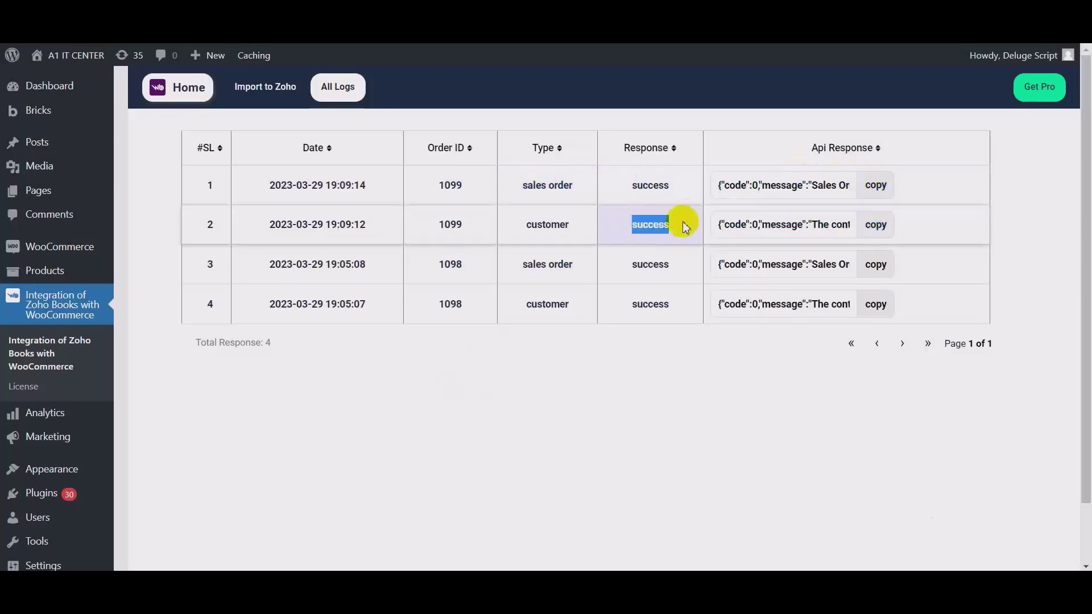
left_click(462, 118)
left_click(265, 90)
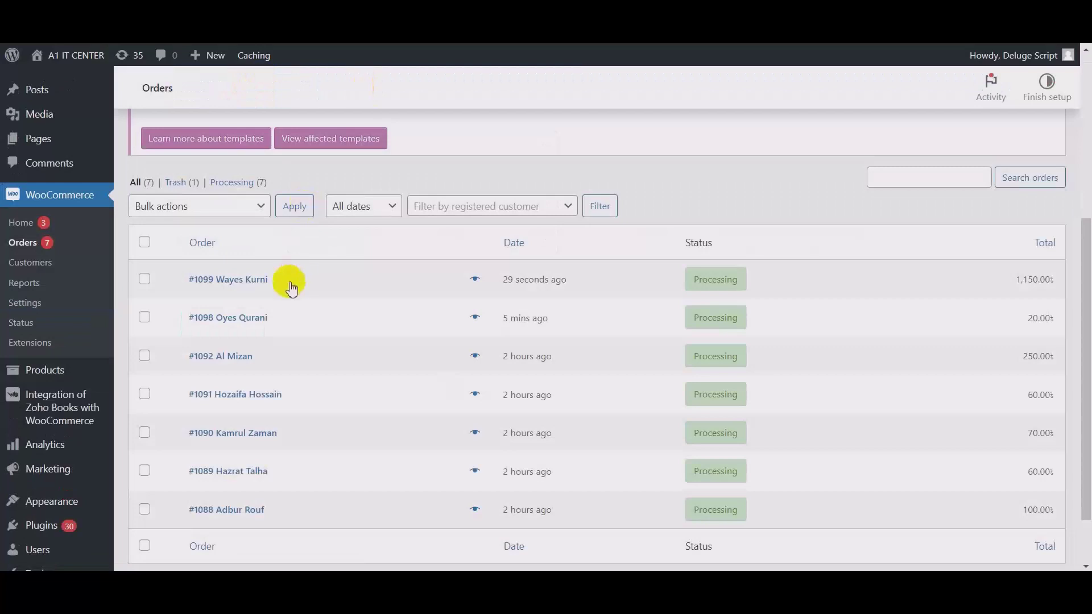
Tick older orders #1092, #1091, #1090, #1089 and #1088 in the orders list
scroll(292, 287, "down", 2)
left_click(145, 284)
left_click(146, 324)
left_click(146, 362)
left_click(144, 400)
left_click(146, 438)
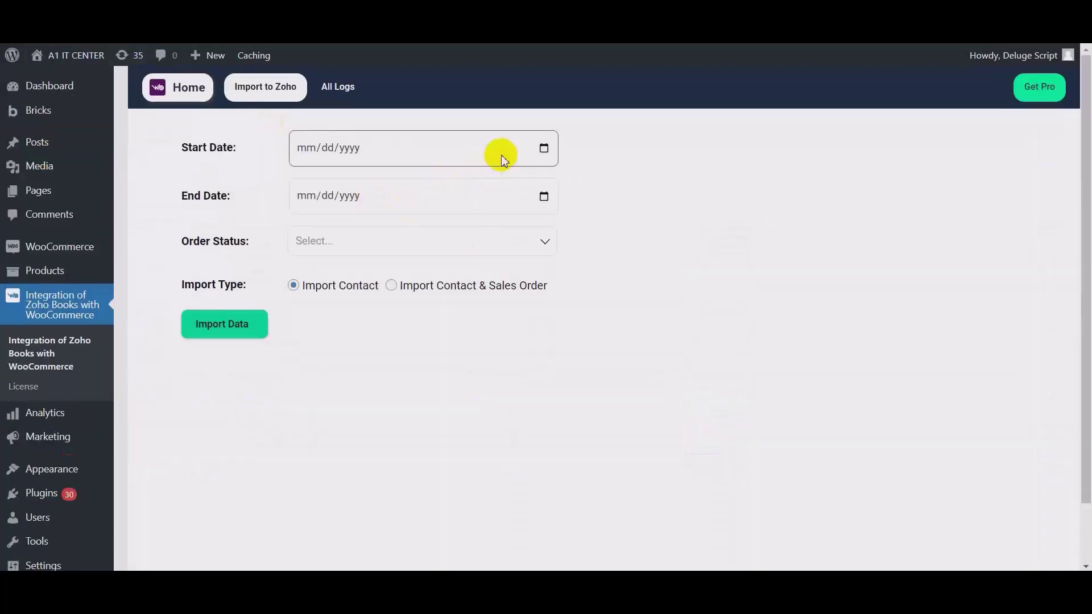
Set the import date range to 03/01/2023–03/30/2023 and the order status to Processing
left_click(510, 151)
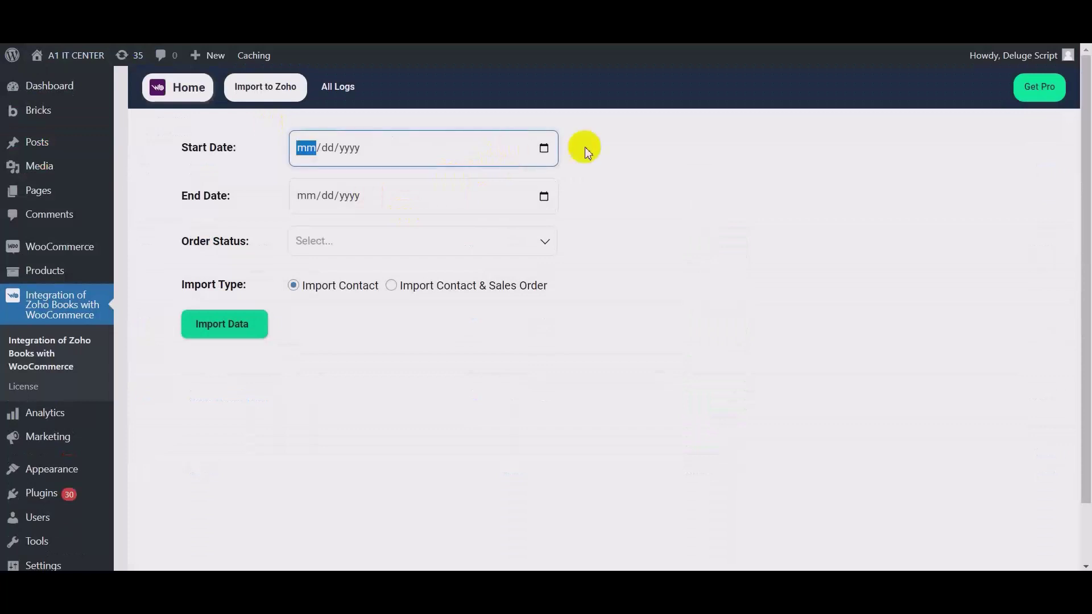
left_click(545, 148)
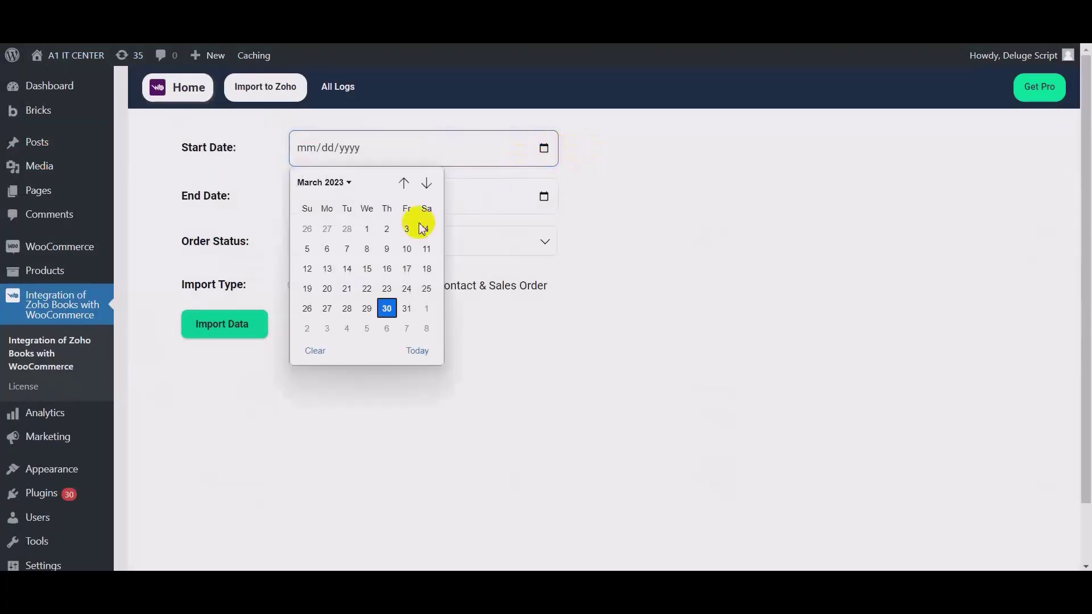
left_click(367, 229)
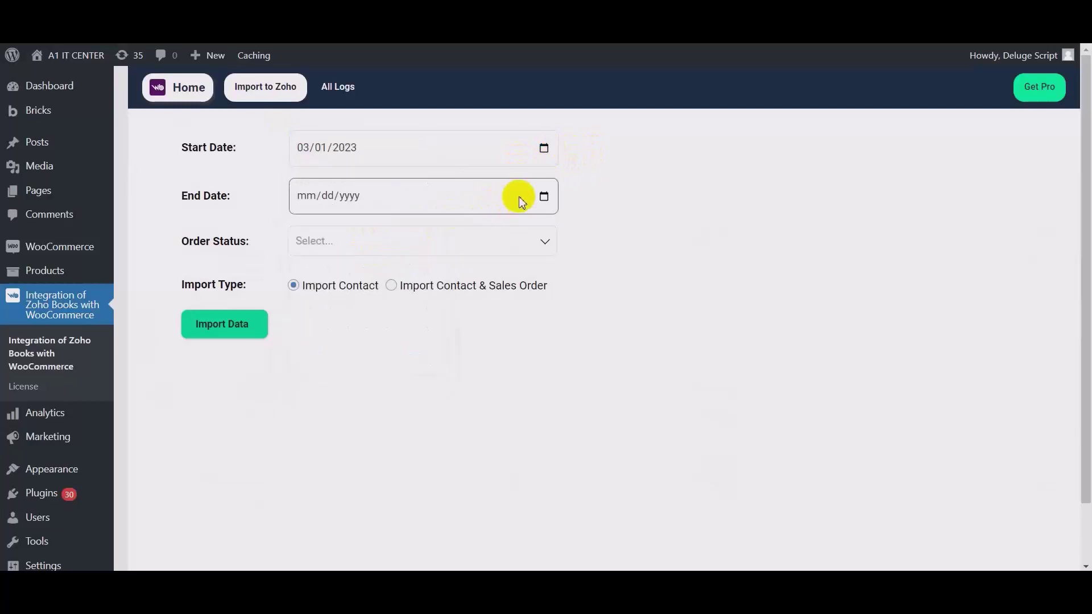
left_click(511, 207)
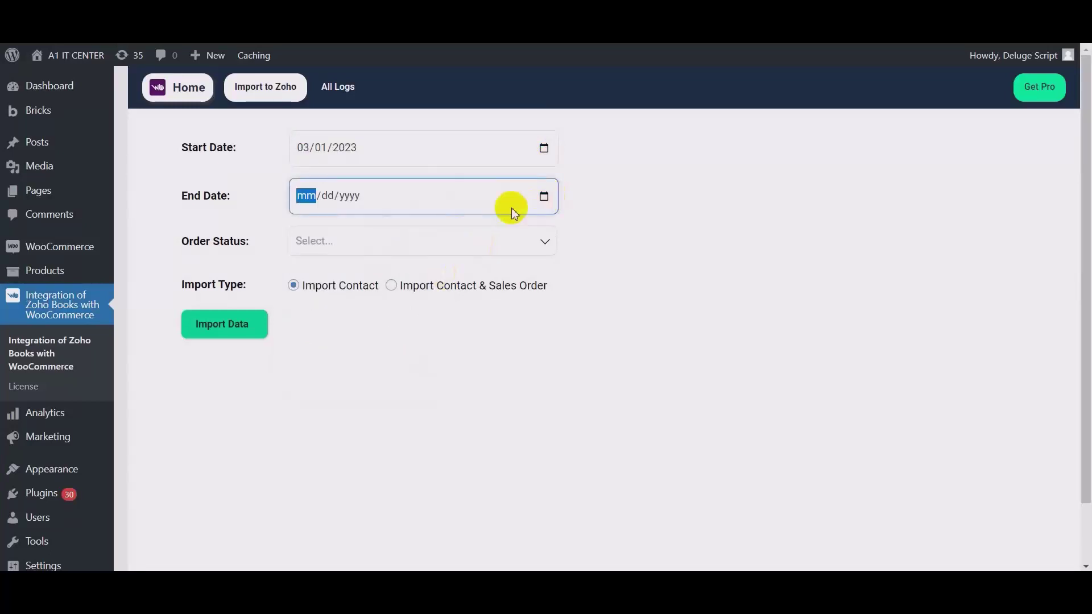
left_click(544, 197)
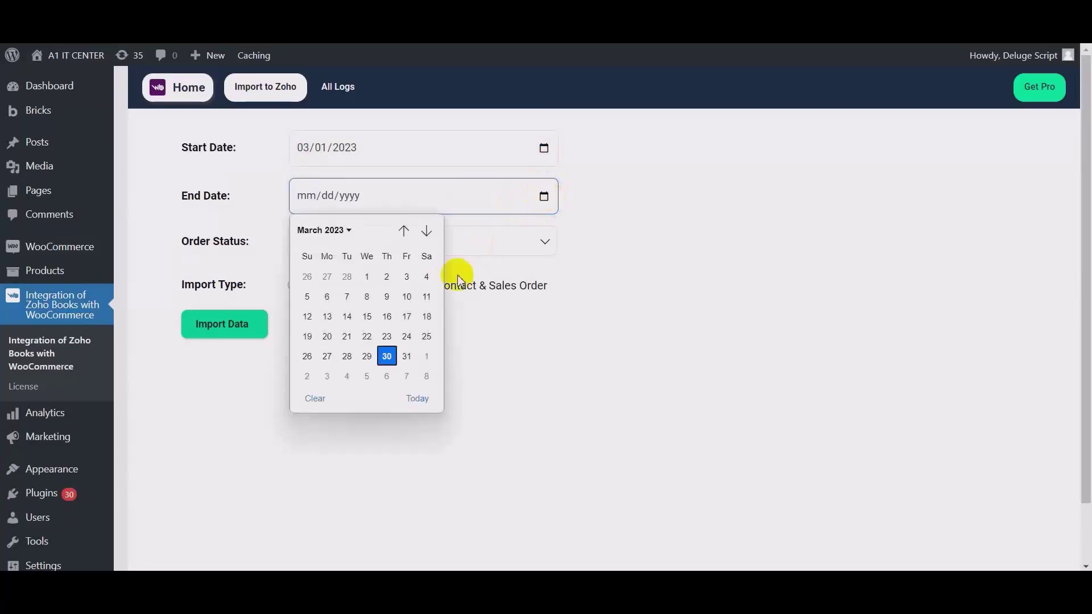
left_click(421, 397)
left_click(339, 242)
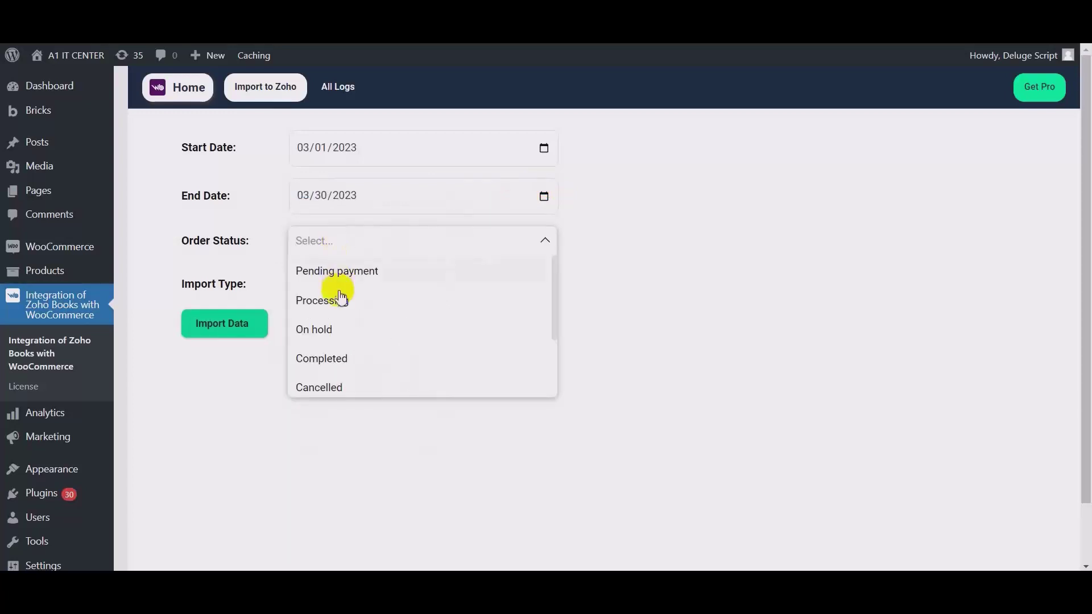
left_click(341, 300)
left_click(274, 408)
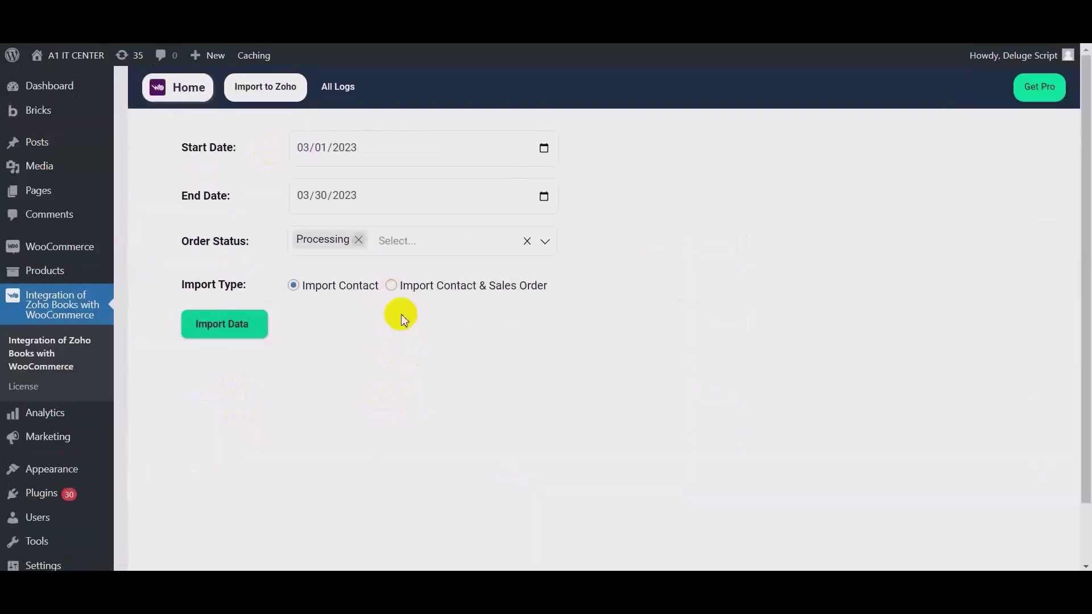
Choose Import Contact & Sales Order as the import type and run the import
left_click_drag(245, 284, 183, 284)
left_click(326, 293)
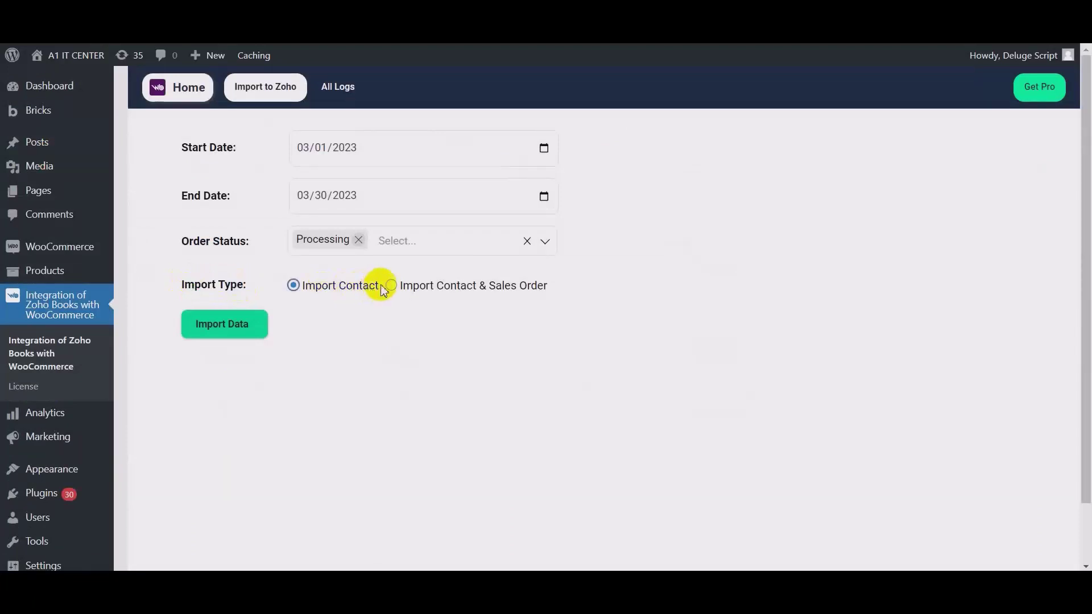
left_click_drag(380, 285, 297, 295)
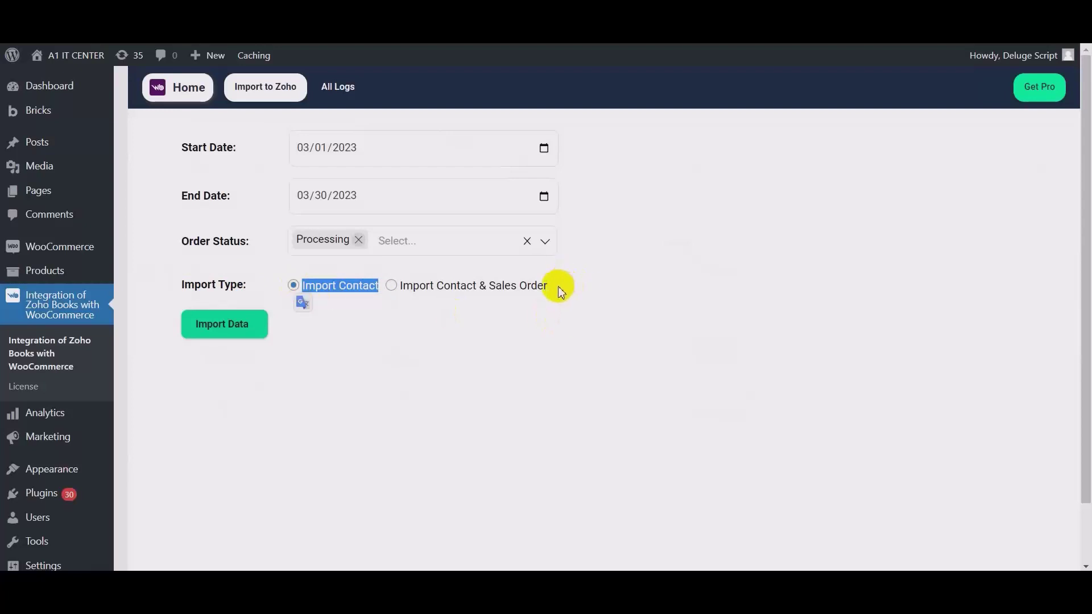
left_click_drag(548, 287, 397, 297)
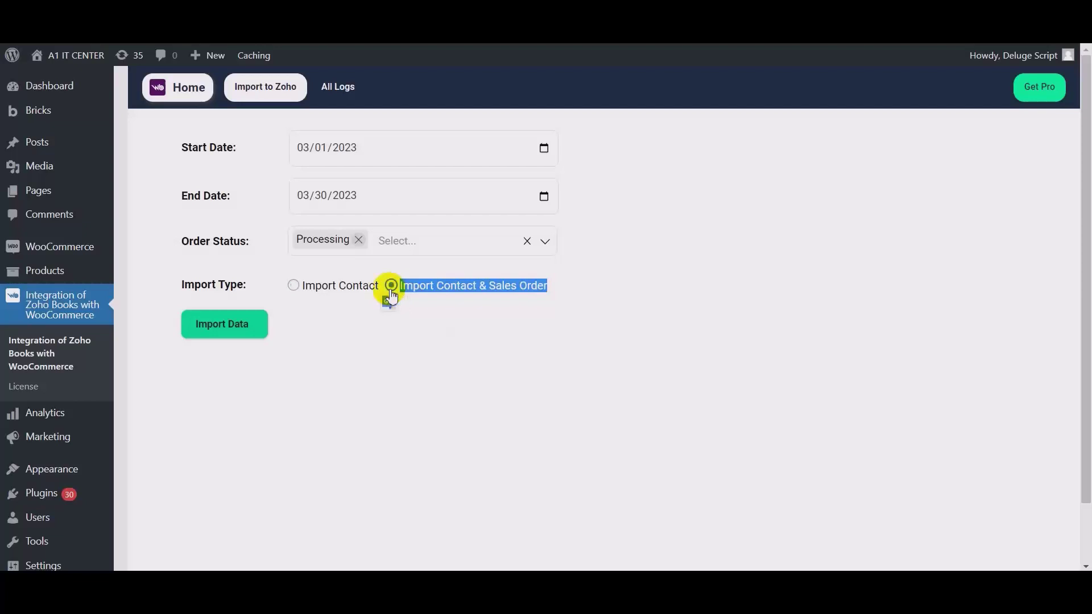
left_click(508, 338)
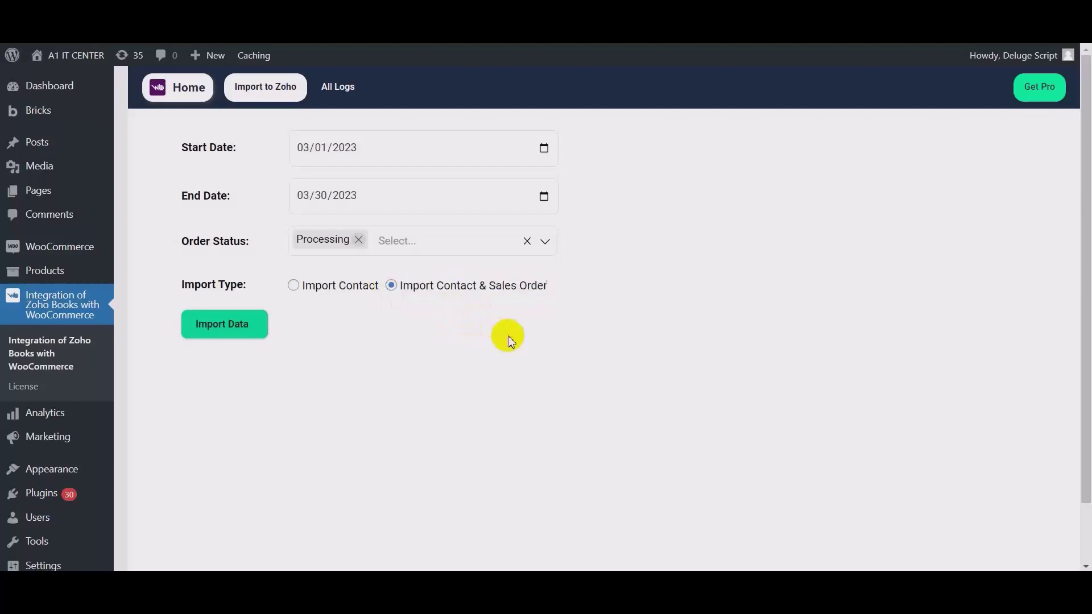
left_click(216, 336)
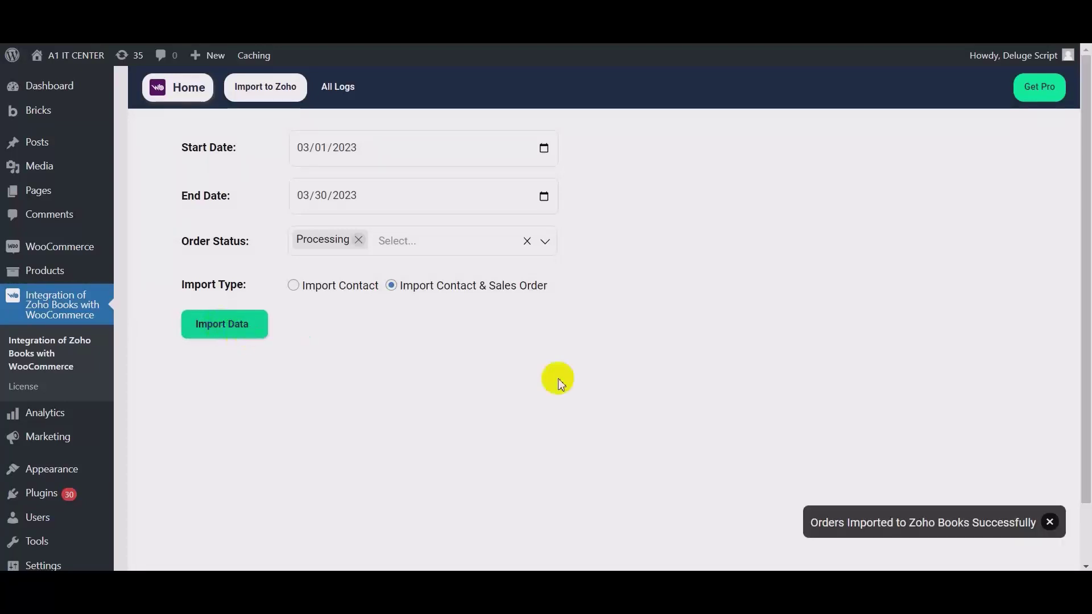
Reload Zoho Books sales orders and tick the new drafts SO-01186, SO-01184 and SO-01183
left_click(935, 525)
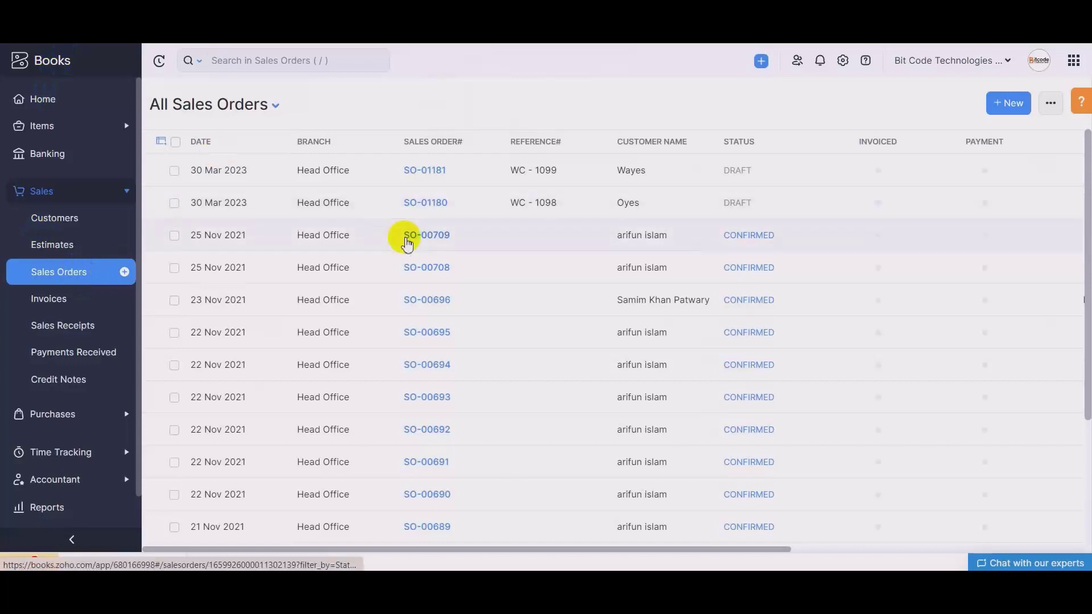
left_click(408, 244)
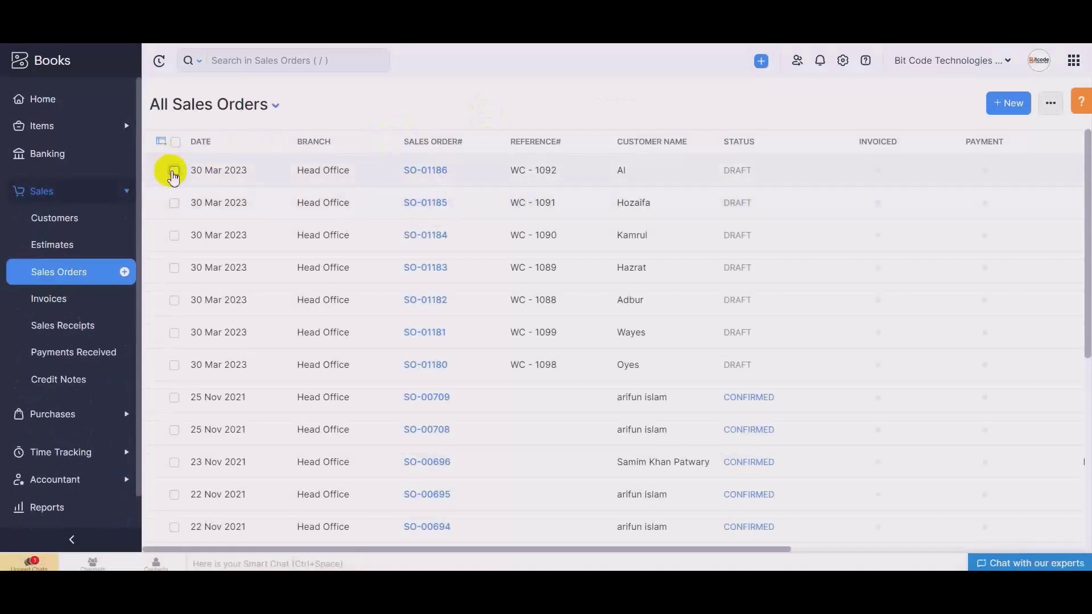
left_click(173, 173)
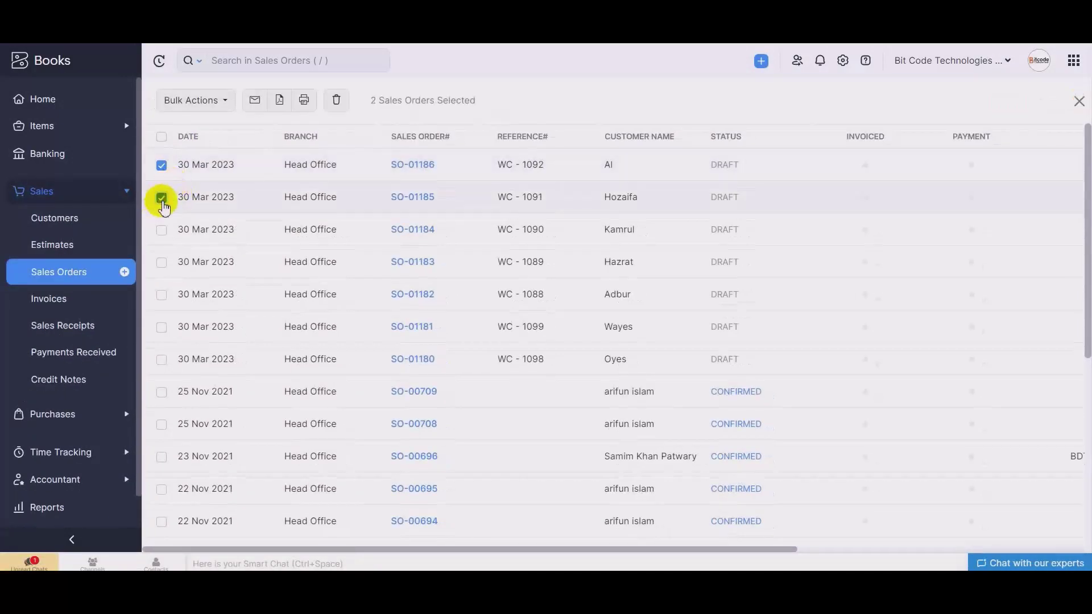
left_click(162, 229)
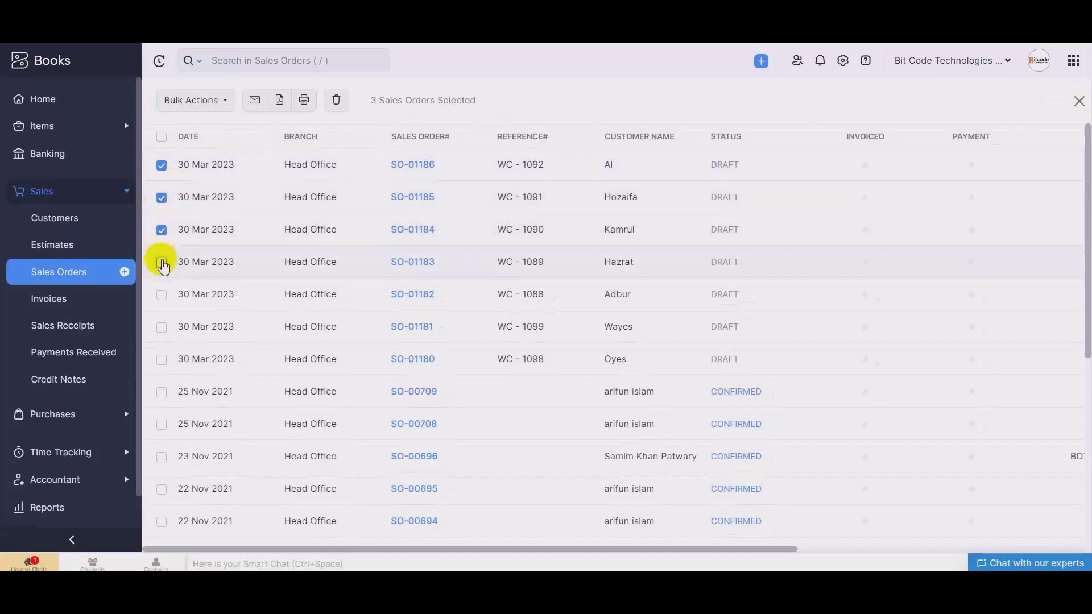
left_click(162, 264)
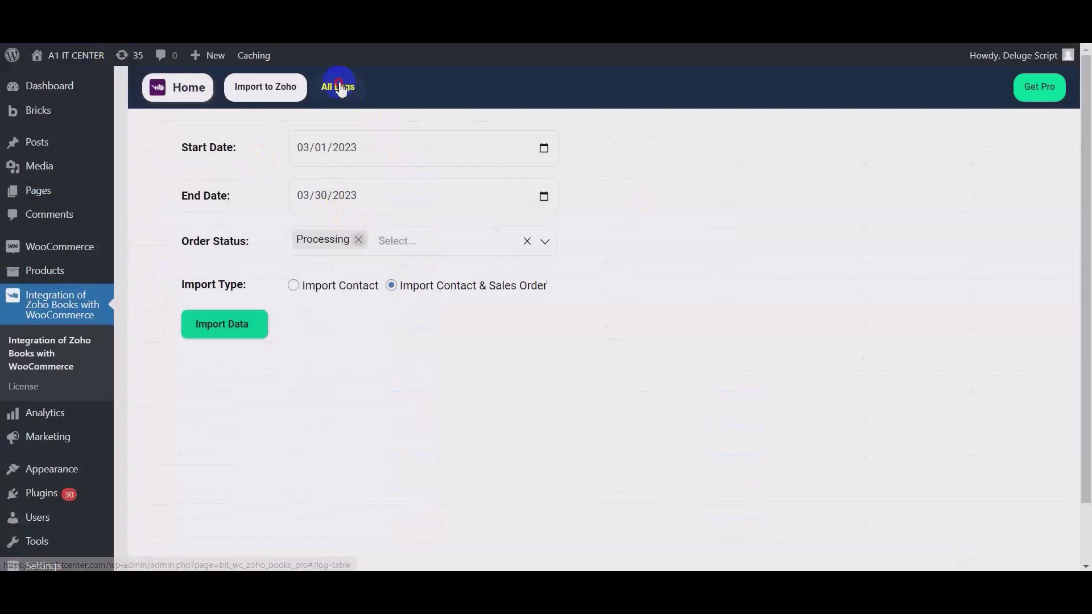
Open All Logs and review order 1092's success entries for sales order and customer
left_click(338, 86)
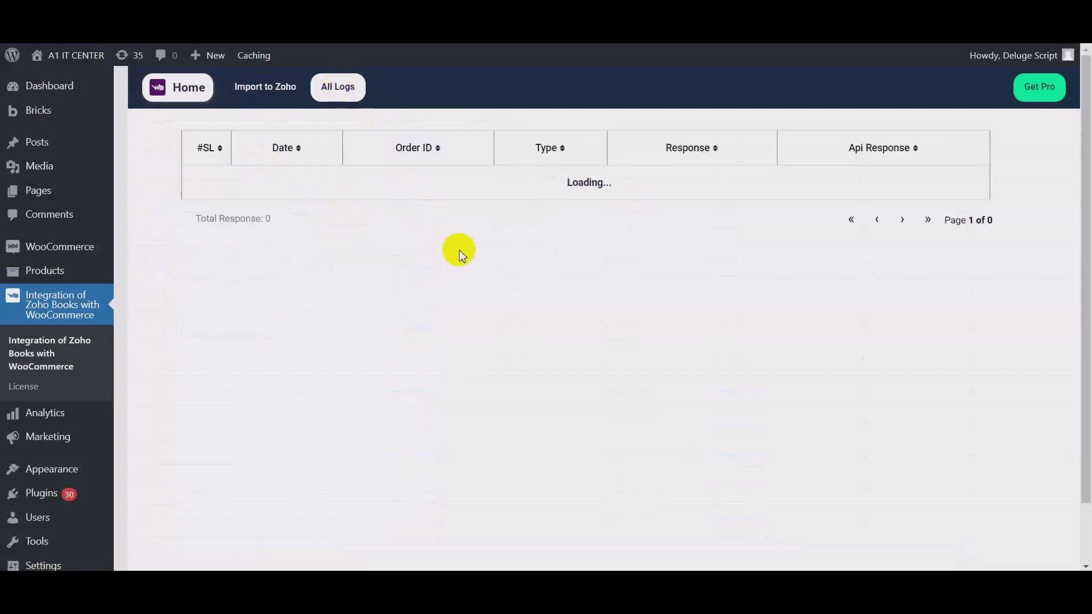
left_click_drag(679, 187, 633, 183)
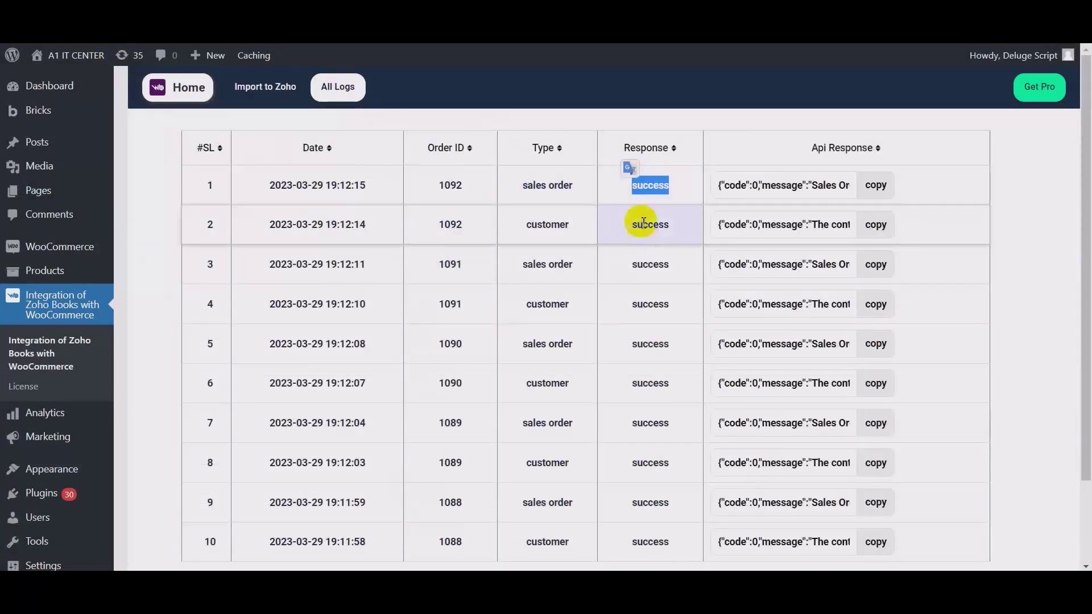
left_click_drag(635, 224, 671, 226)
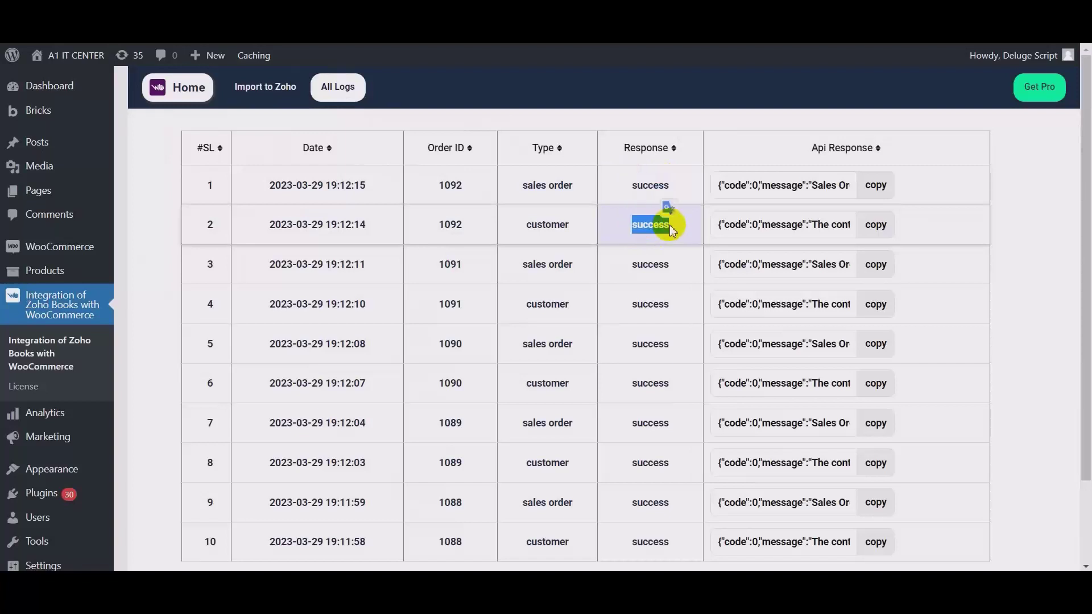